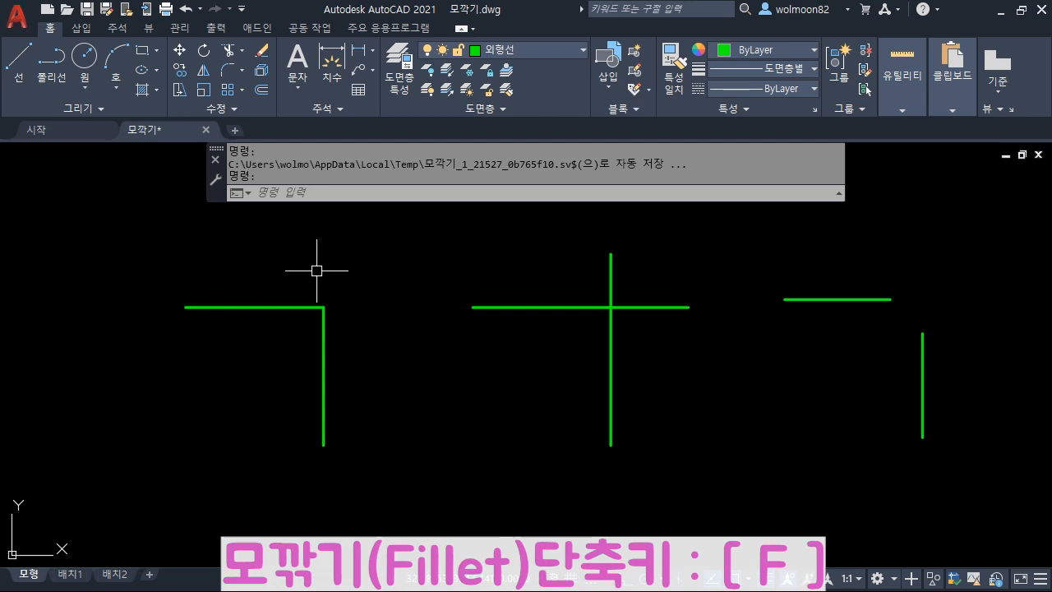
- Fillet the corner where the leftmost horizontal and vertical lines meet, with radius 15
{"action": "type", "text": "F"}
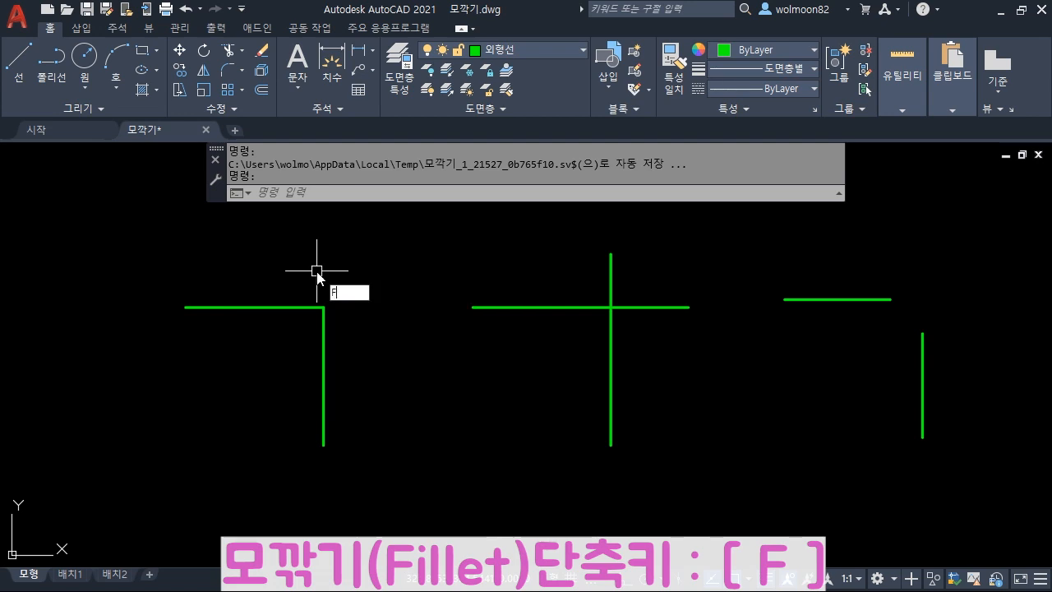
{"action": "key", "text": "Return"}
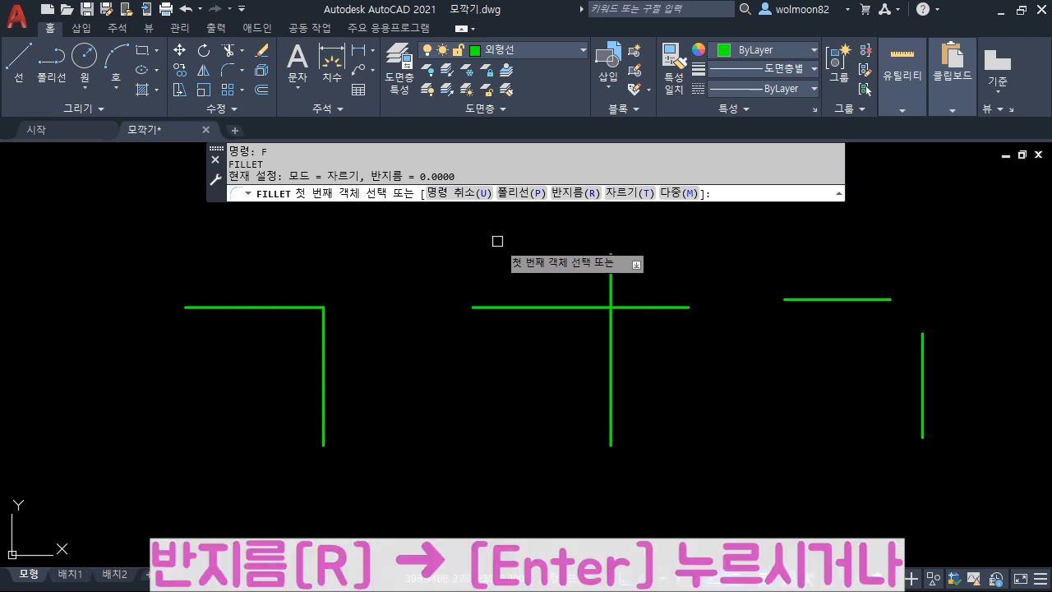
{"action": "left_click", "coordinate": [575, 195]}
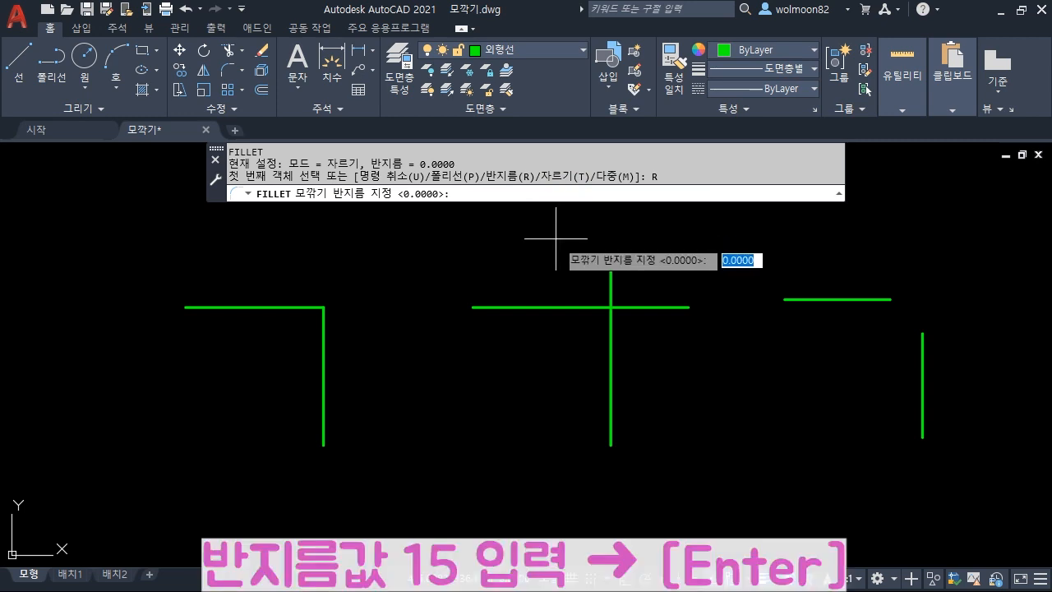
{"action": "type", "text": "15"}
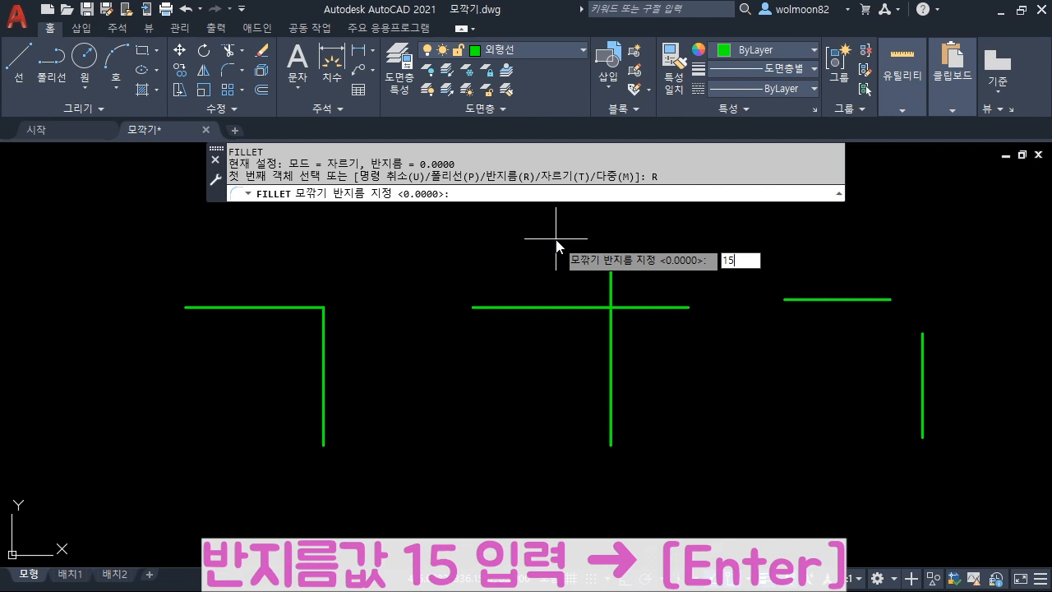
{"action": "key", "text": "Return"}
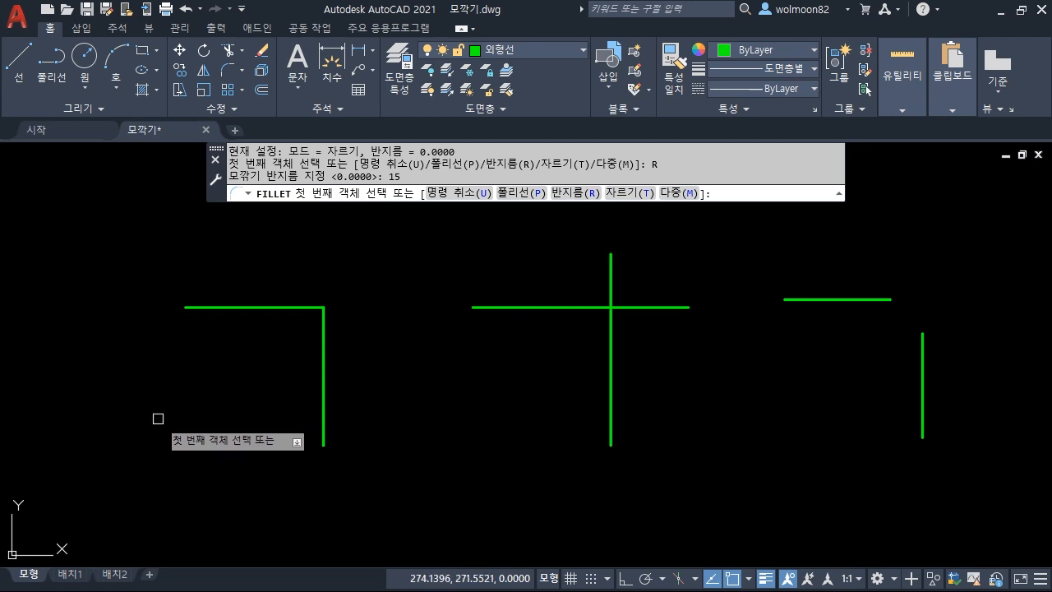
{"action": "left_click", "coordinate": [251, 305]}
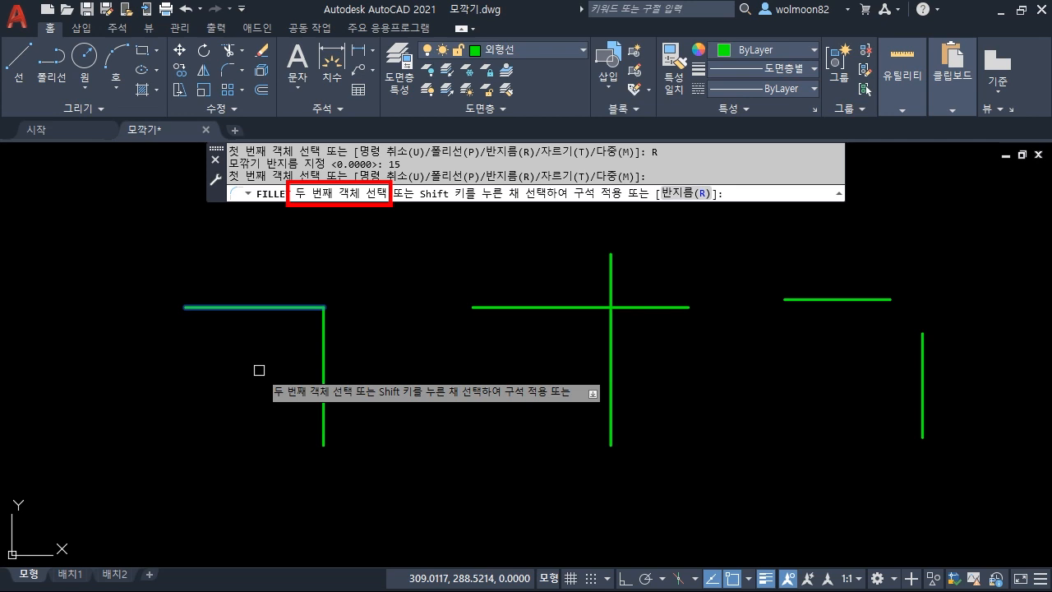
{"action": "left_click", "coordinate": [325, 367]}
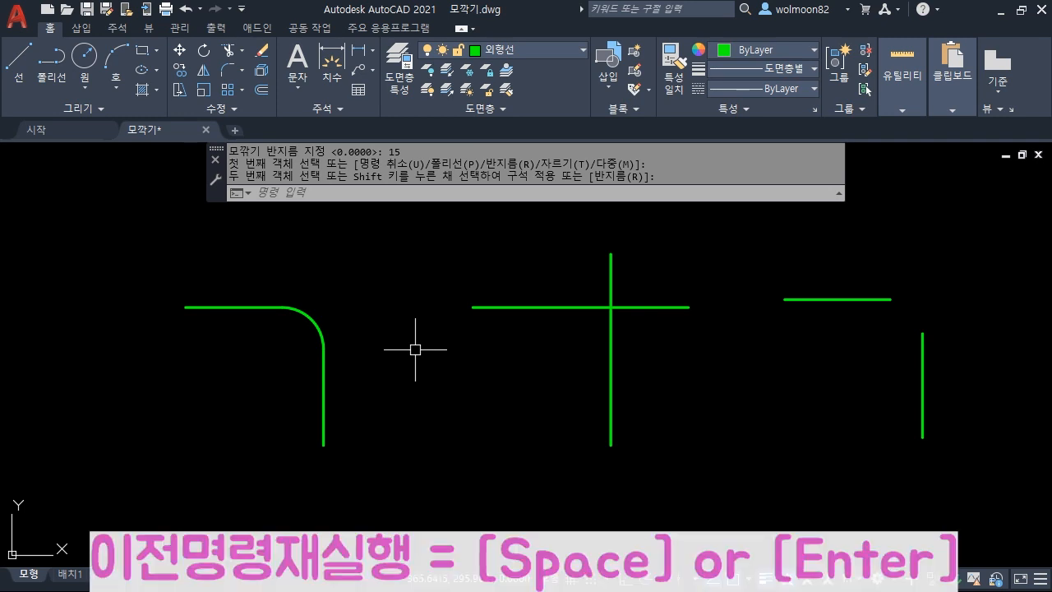
- Fillet the middle crossing lines and the separated pair of lines on the right with radius 15
{"action": "key", "text": "space"}
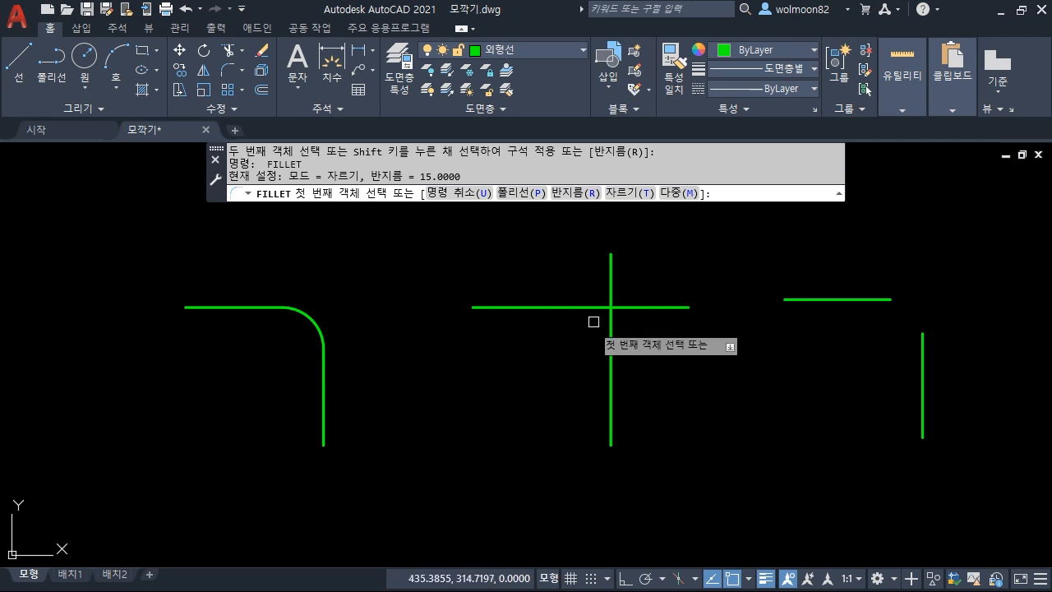
{"action": "left_click", "coordinate": [514, 307]}
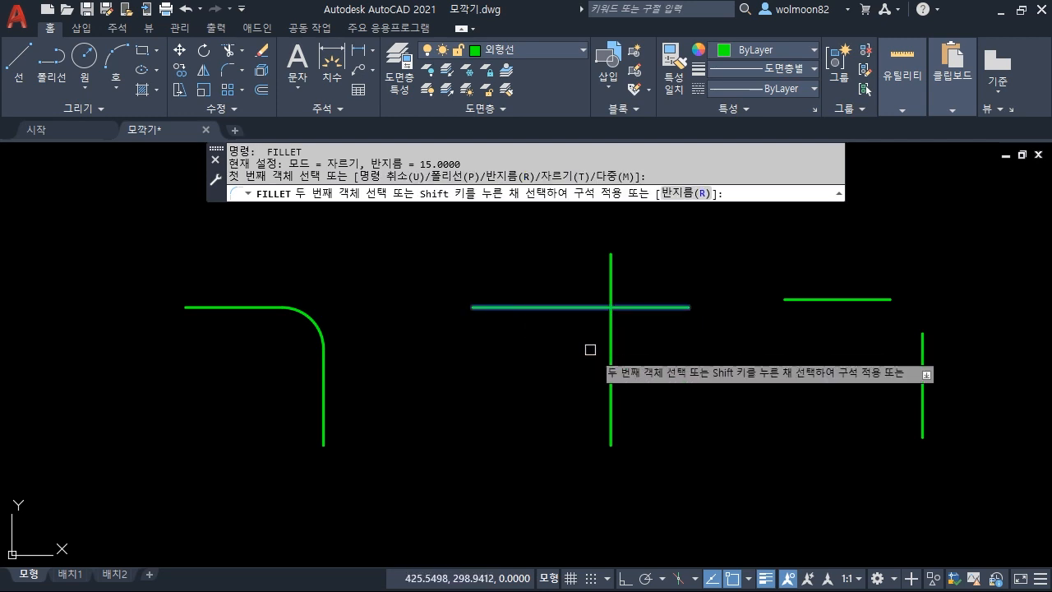
{"action": "left_click", "coordinate": [611, 396]}
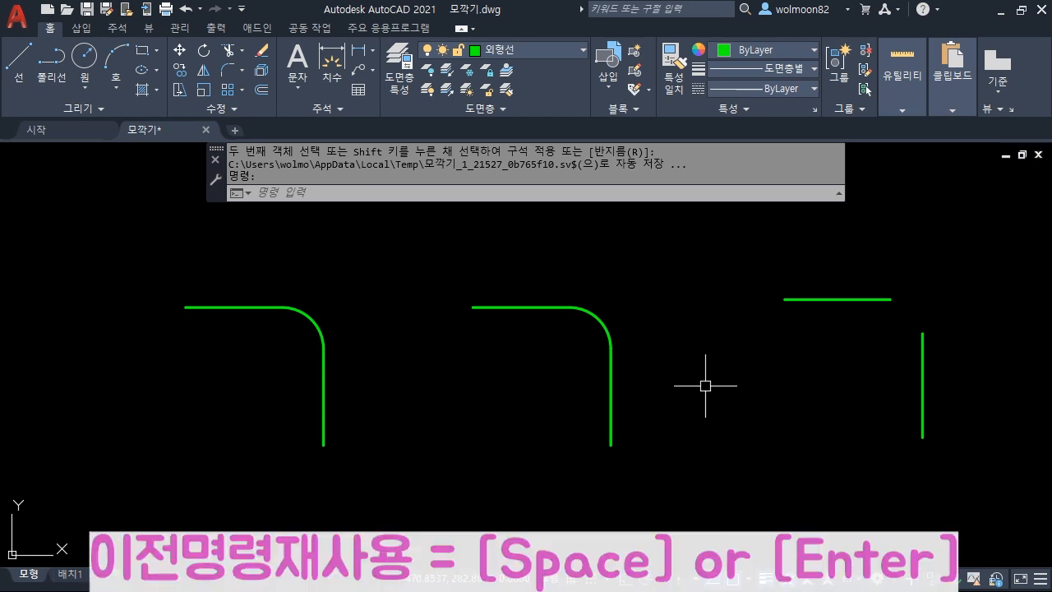
{"action": "key", "text": "space"}
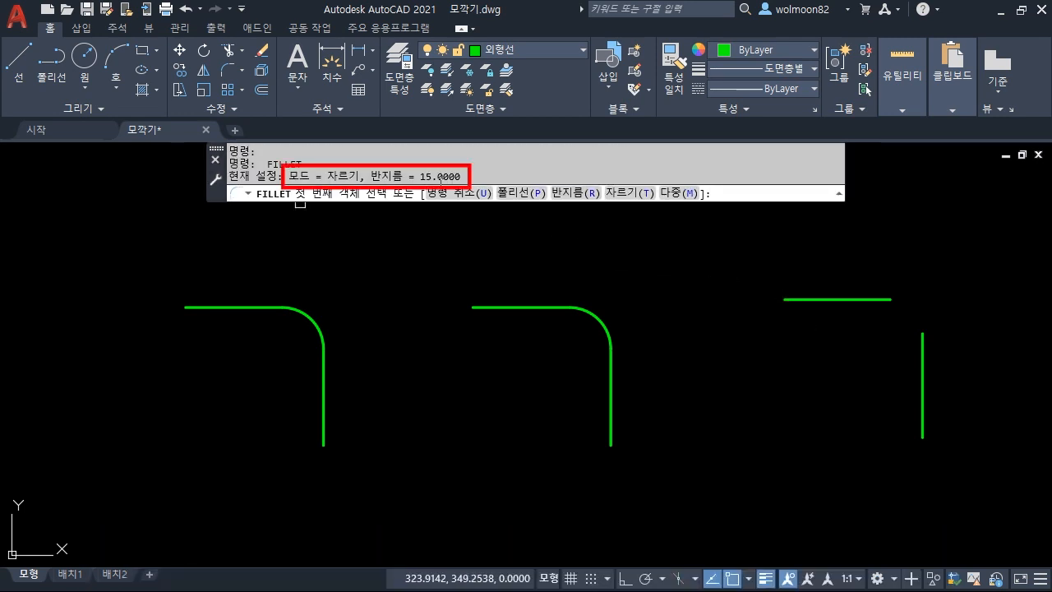
{"action": "left_click", "coordinate": [831, 299]}
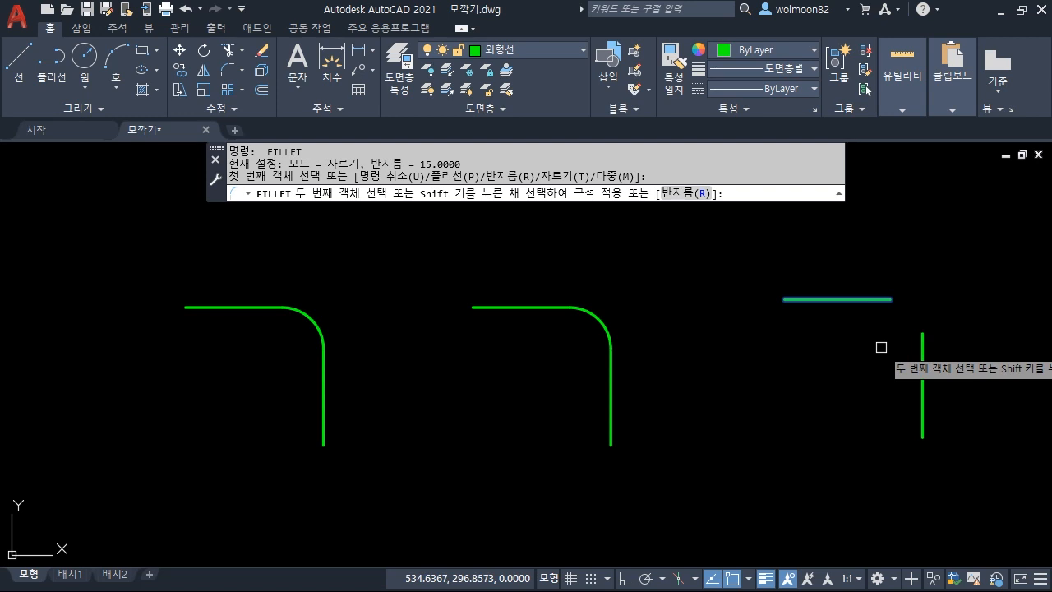
{"action": "left_click", "coordinate": [924, 377]}
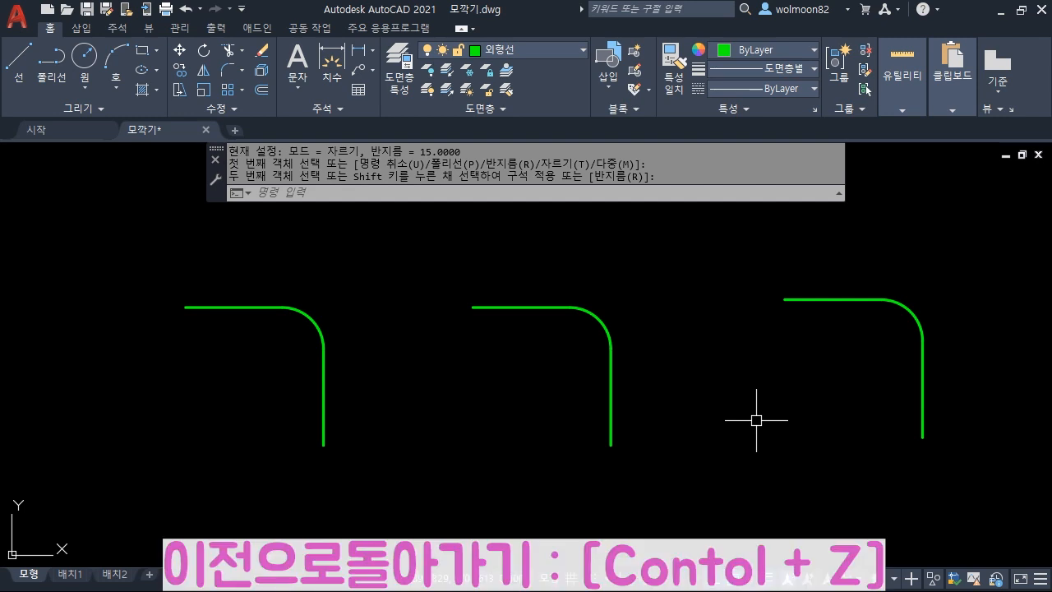
- Undo the last two fillets, on the separated lines and the crossing lines
{"action": "key", "text": "ctrl+z"}
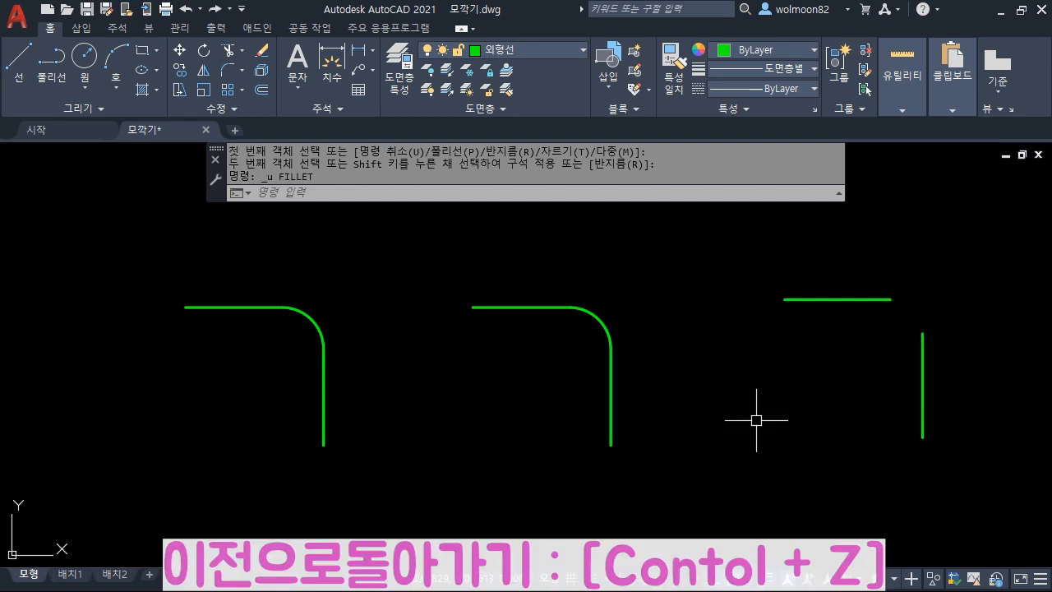
{"action": "key", "text": "ctrl+z"}
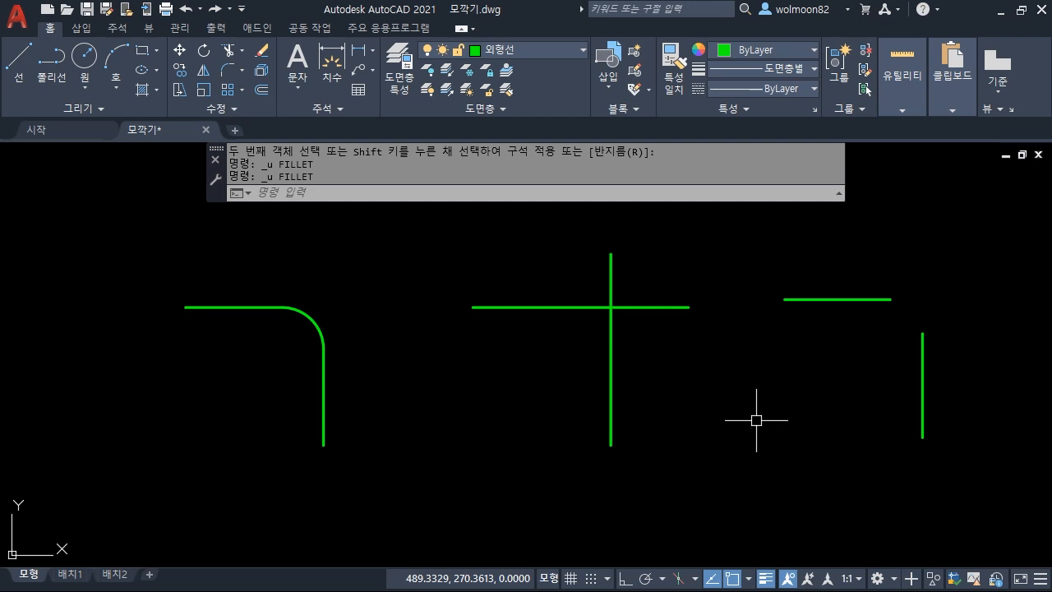
- Set the Fillet trim mode to No Trim (자르지 않기) and fillet the lower-left corner of the crossing lines
{"action": "type", "text": "F"}
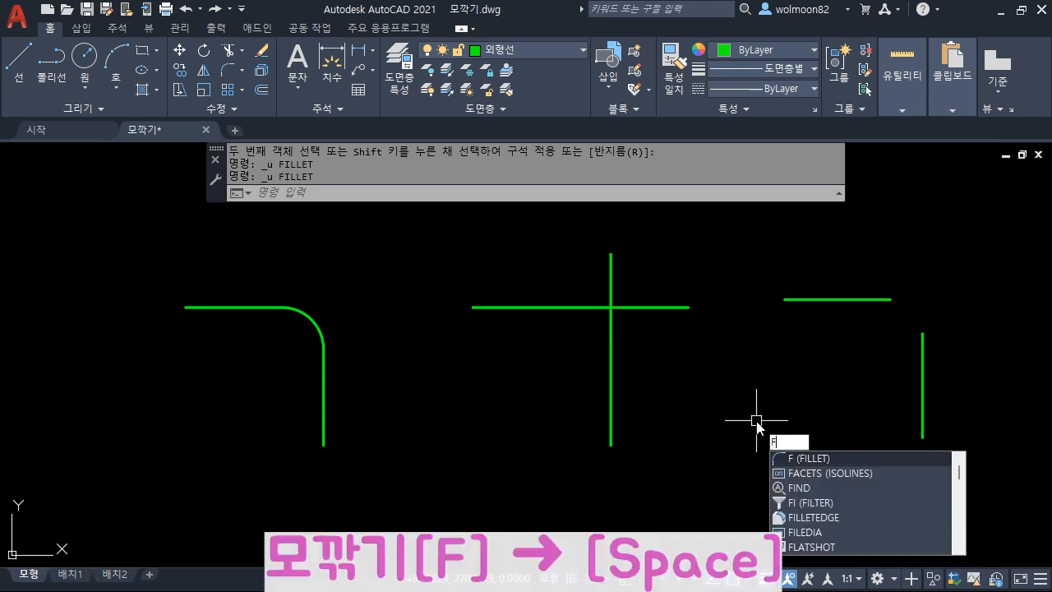
{"action": "key", "text": "space"}
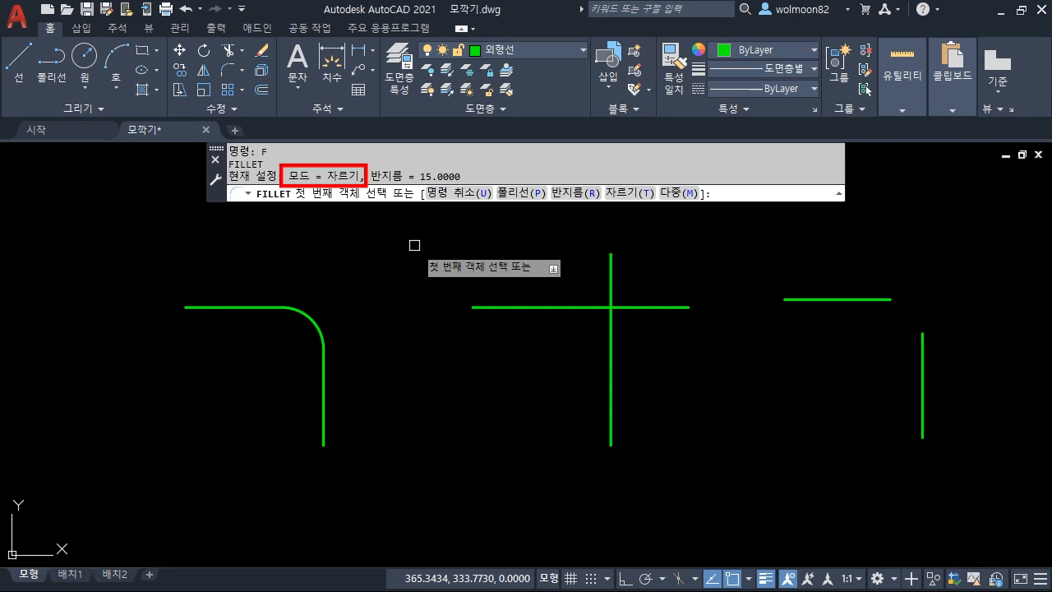
{"action": "left_click", "coordinate": [624, 195]}
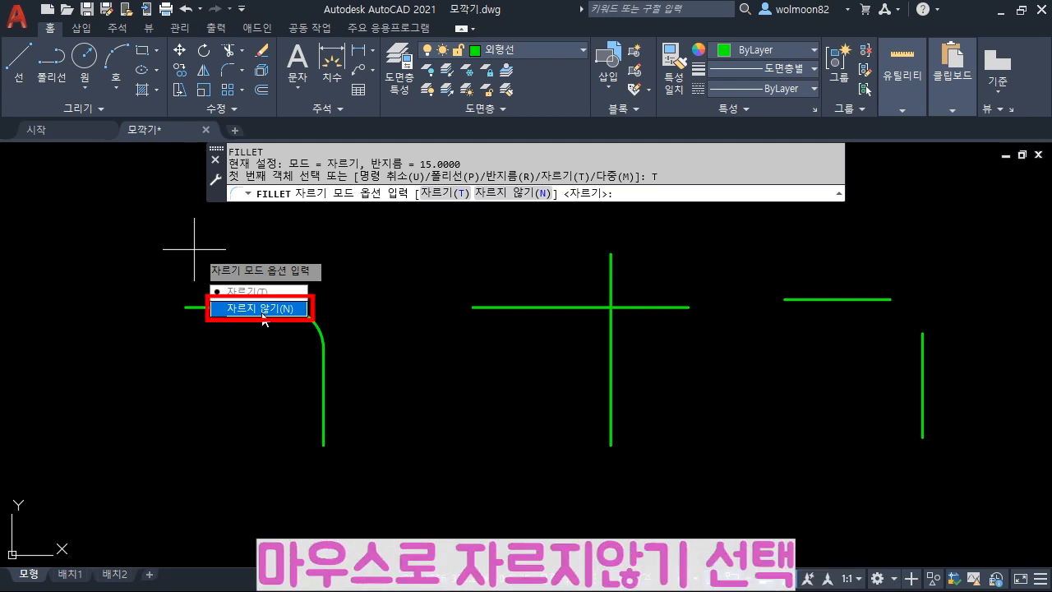
{"action": "left_click", "coordinate": [262, 312]}
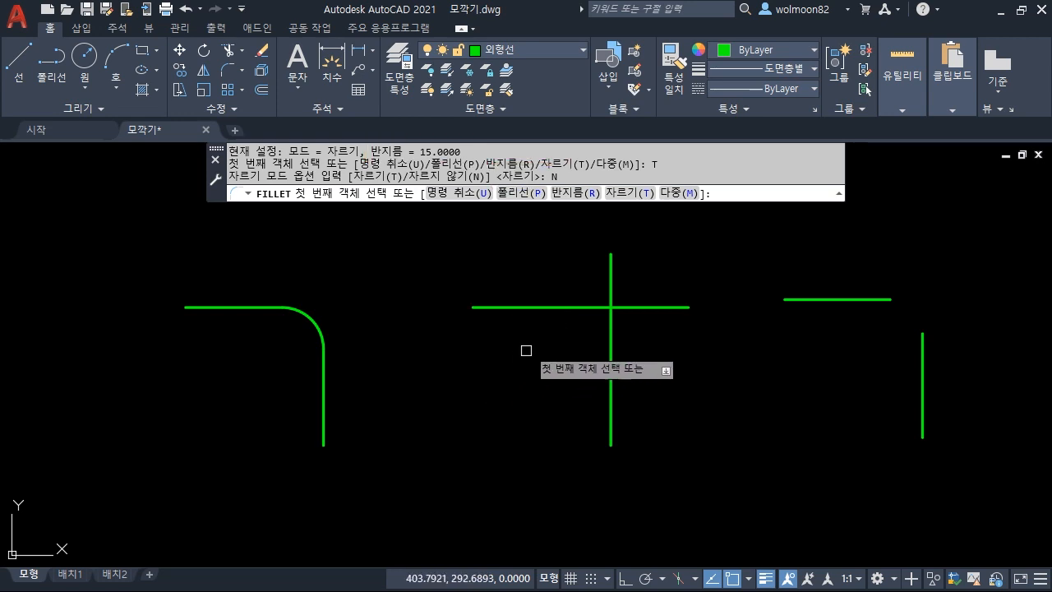
{"action": "left_click", "coordinate": [550, 307]}
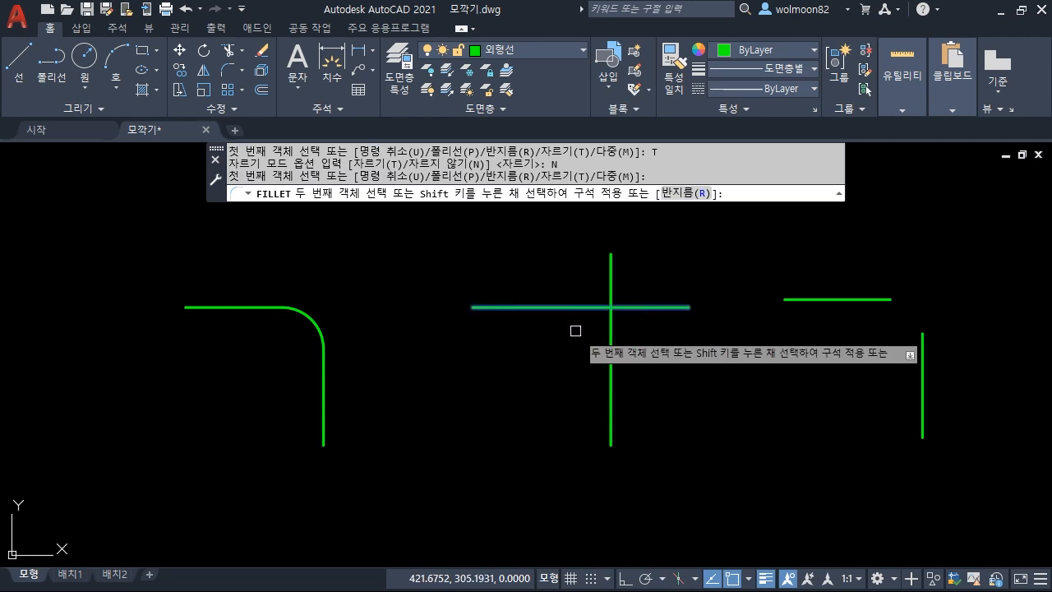
{"action": "left_click", "coordinate": [609, 395]}
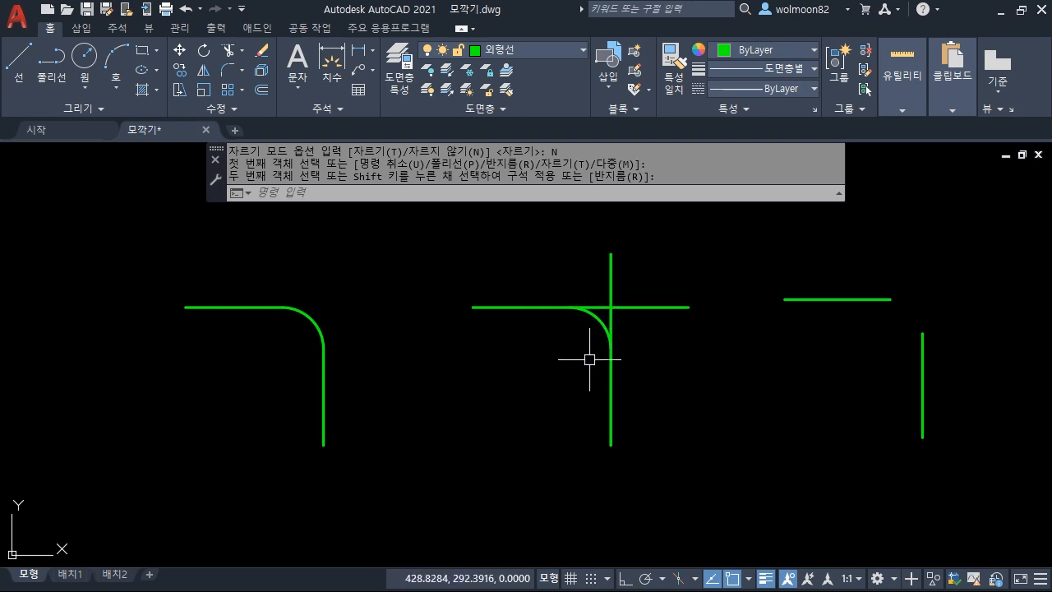
- Fillet the separated horizontal and vertical lines in No Trim mode and inspect the arc's ends up close
{"action": "key", "text": "space"}
{"action": "key", "text": "Escape"}
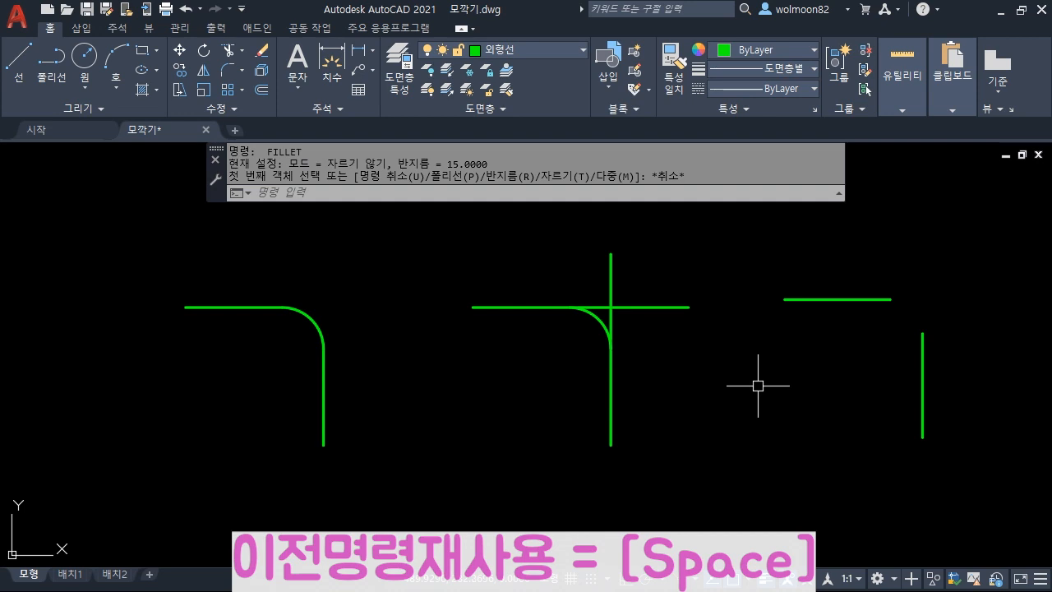
{"action": "key", "text": "space"}
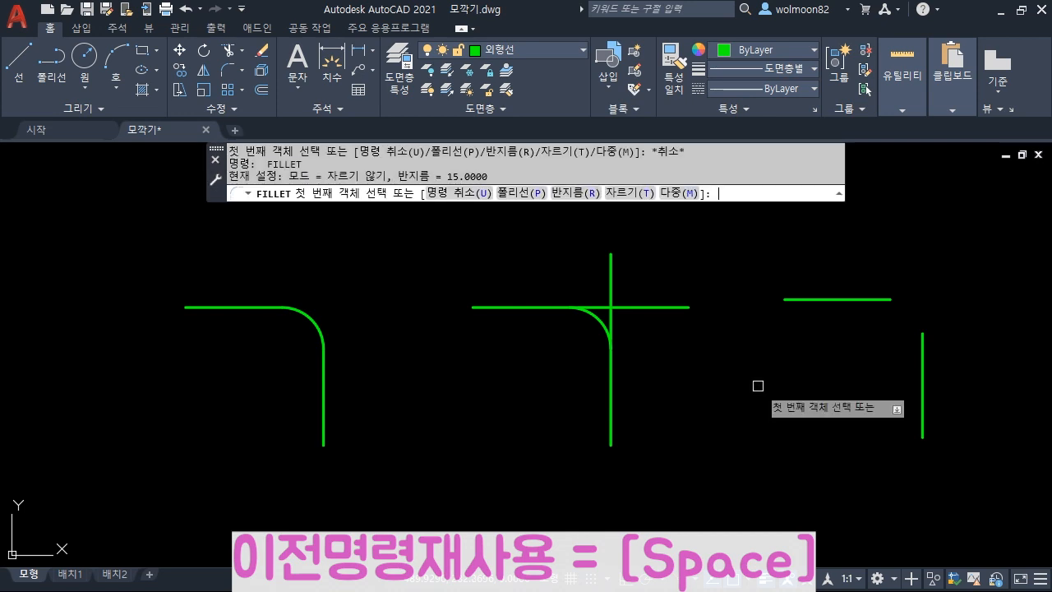
{"action": "left_click", "coordinate": [842, 297]}
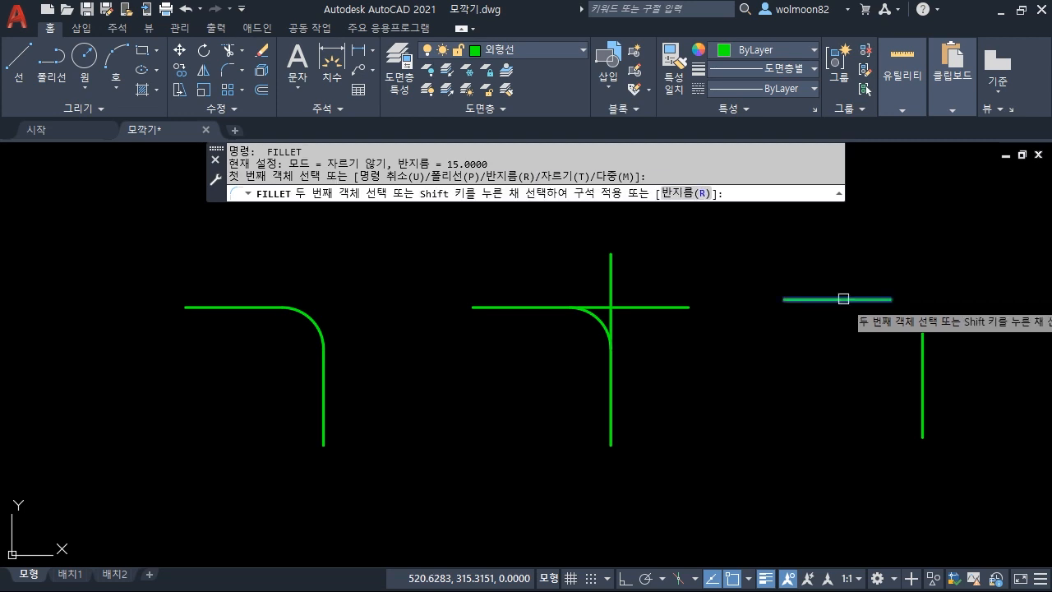
{"action": "left_click", "coordinate": [920, 391]}
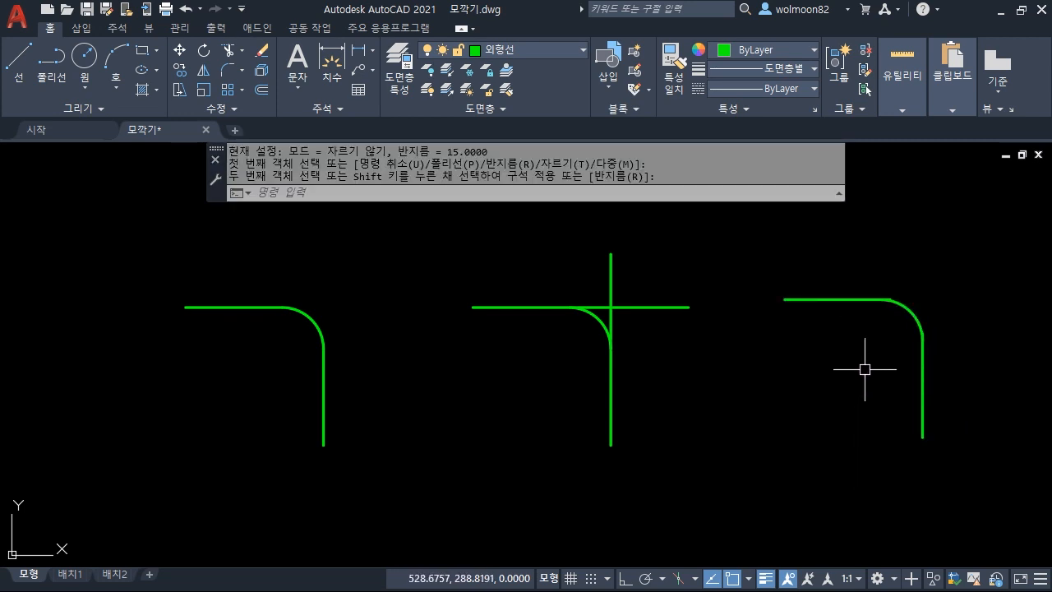
{"action": "scroll", "coordinate": [934, 308], "scroll_direction": "up", "scroll_amount": 4}
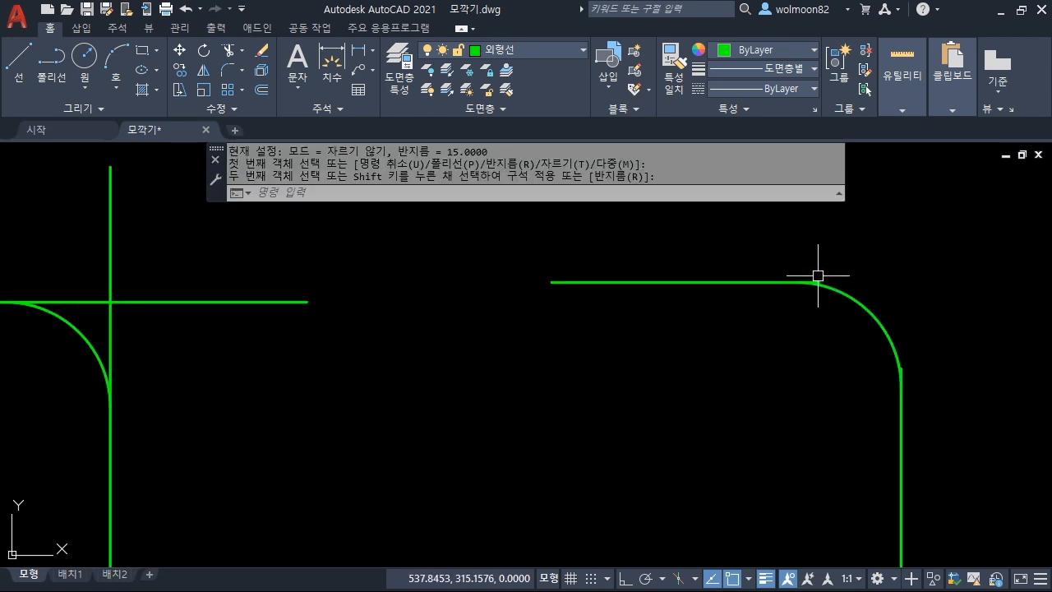
{"action": "scroll", "coordinate": [818, 276], "scroll_direction": "up", "scroll_amount": 2}
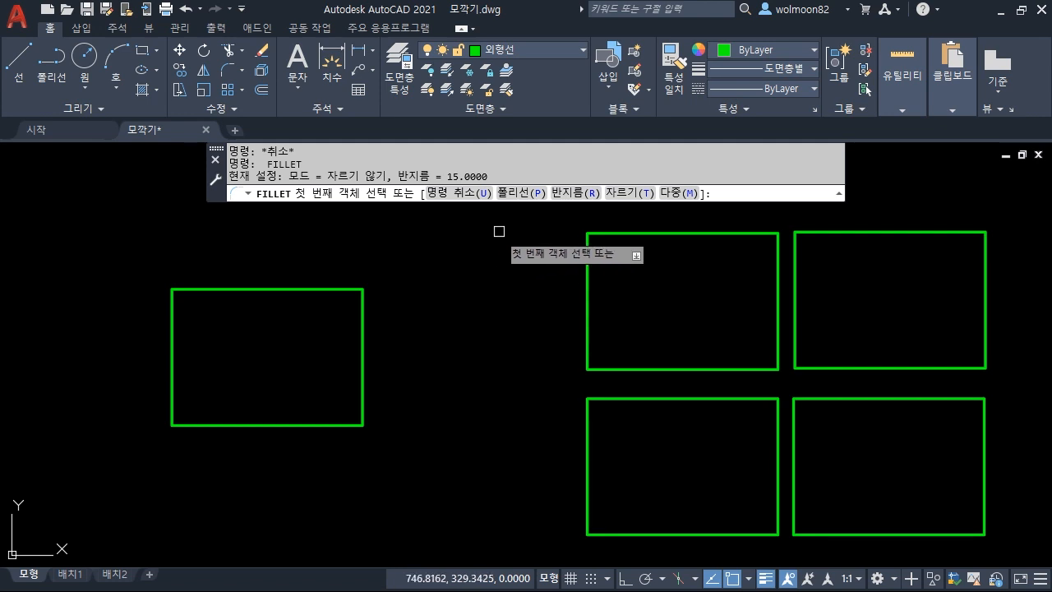
- Set the Fillet trim mode back to Trim (자르기) and round all corners of the standalone rectangle with the Polyline option
{"action": "left_click", "coordinate": [624, 197]}
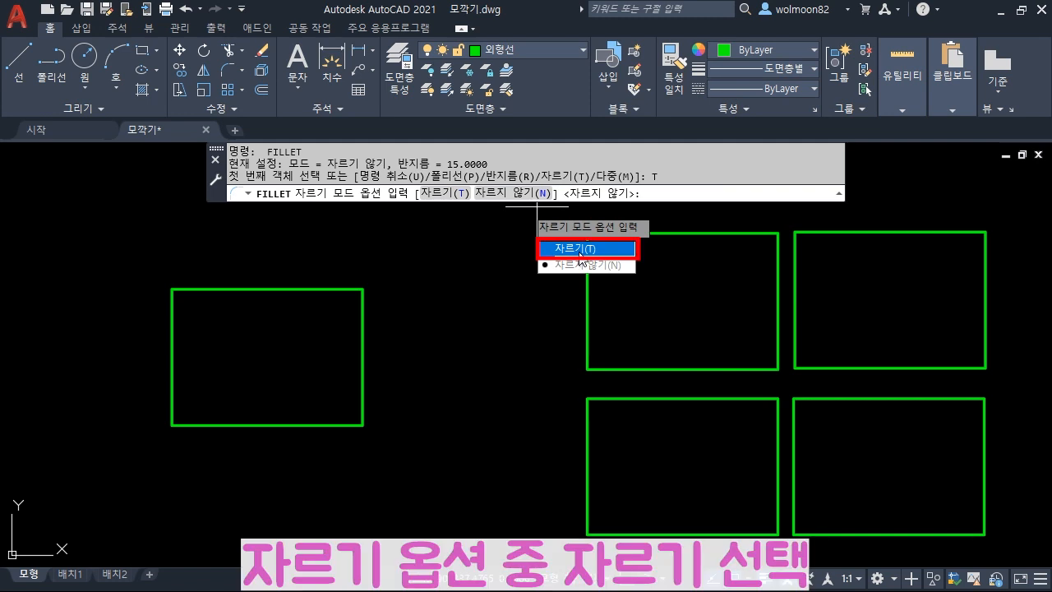
{"action": "left_click", "coordinate": [580, 253]}
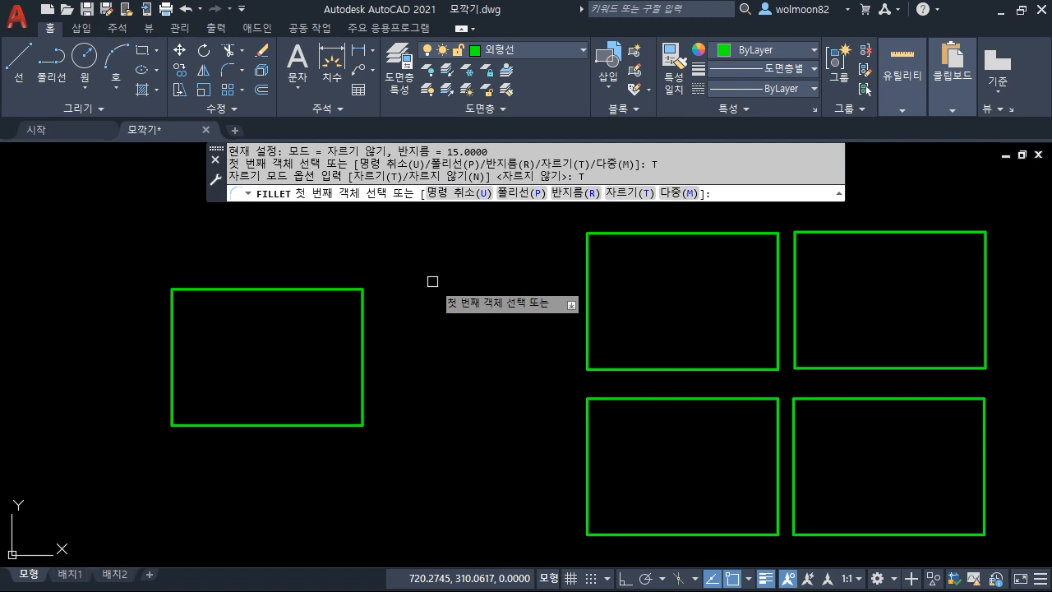
{"action": "left_click", "coordinate": [530, 193]}
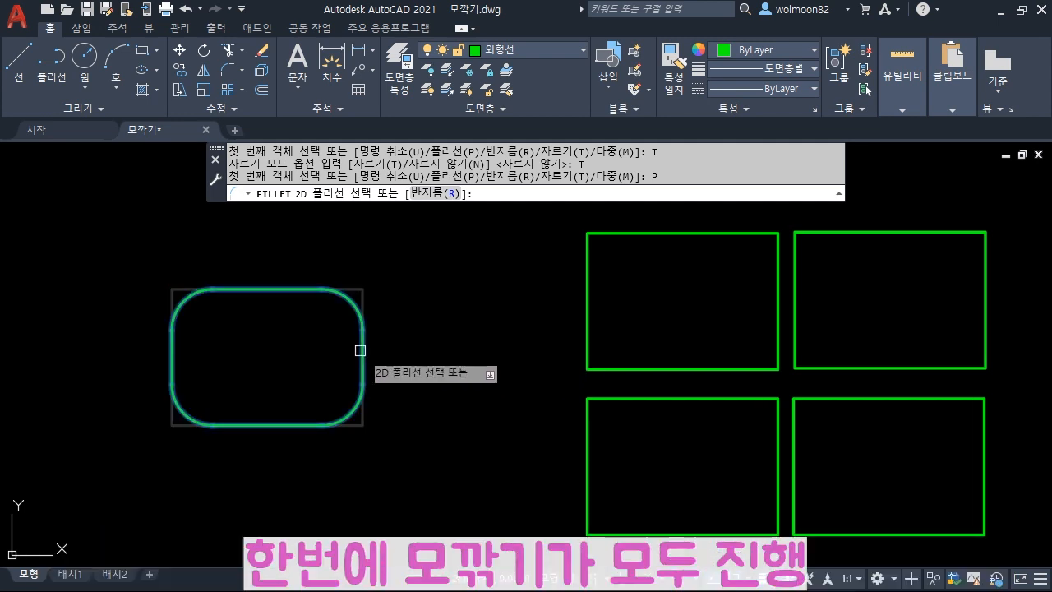
{"action": "left_click", "coordinate": [363, 351]}
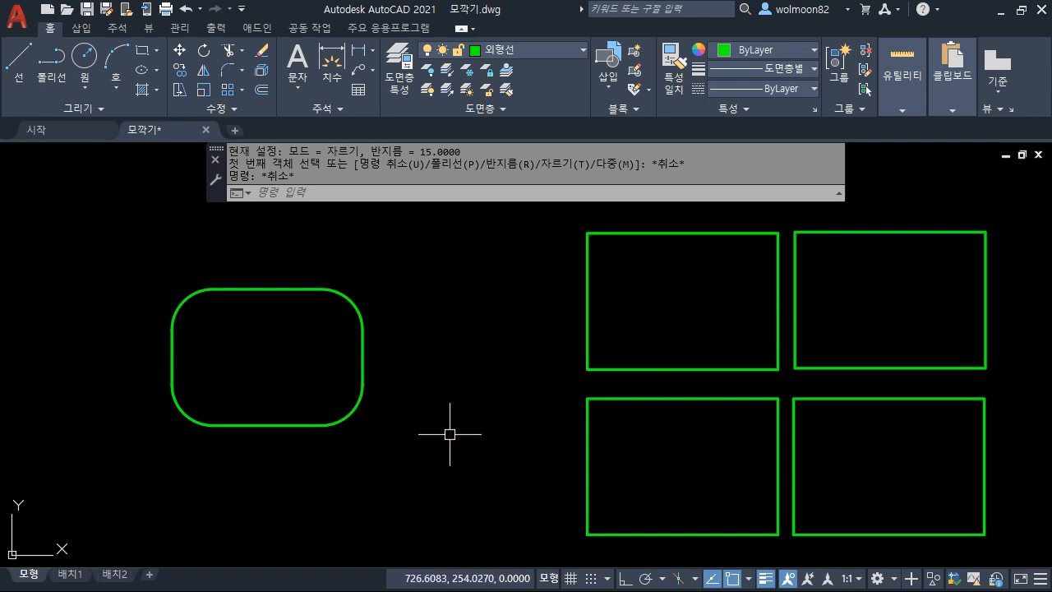
- Start Fillet with the Multiple option and round all corners of the upper-left rectangle in the group of four as a polyline
{"action": "type", "text": "f"}
{"action": "key", "text": "space"}
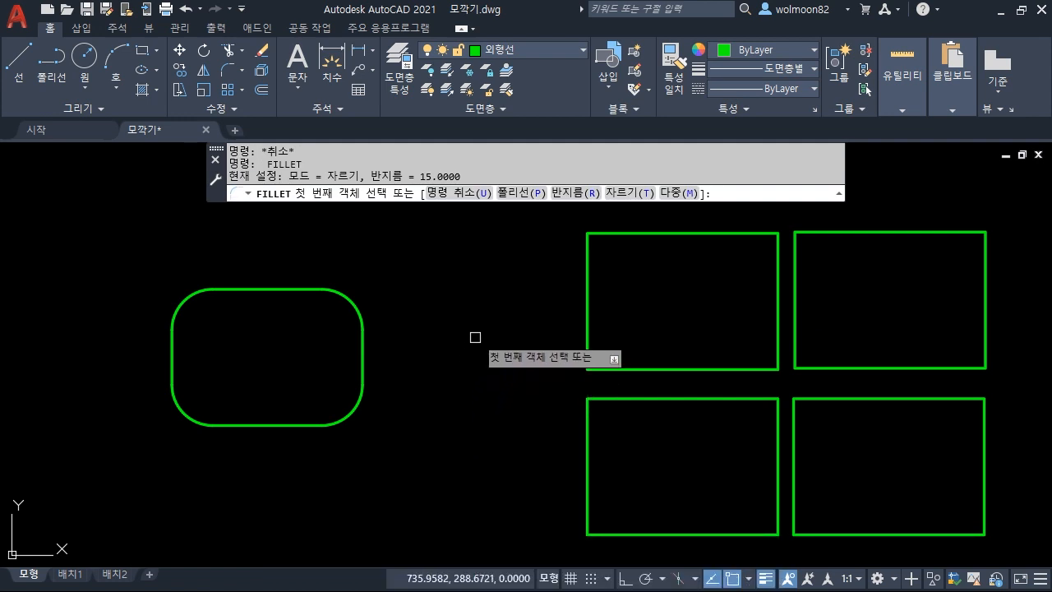
{"action": "left_click", "coordinate": [688, 194]}
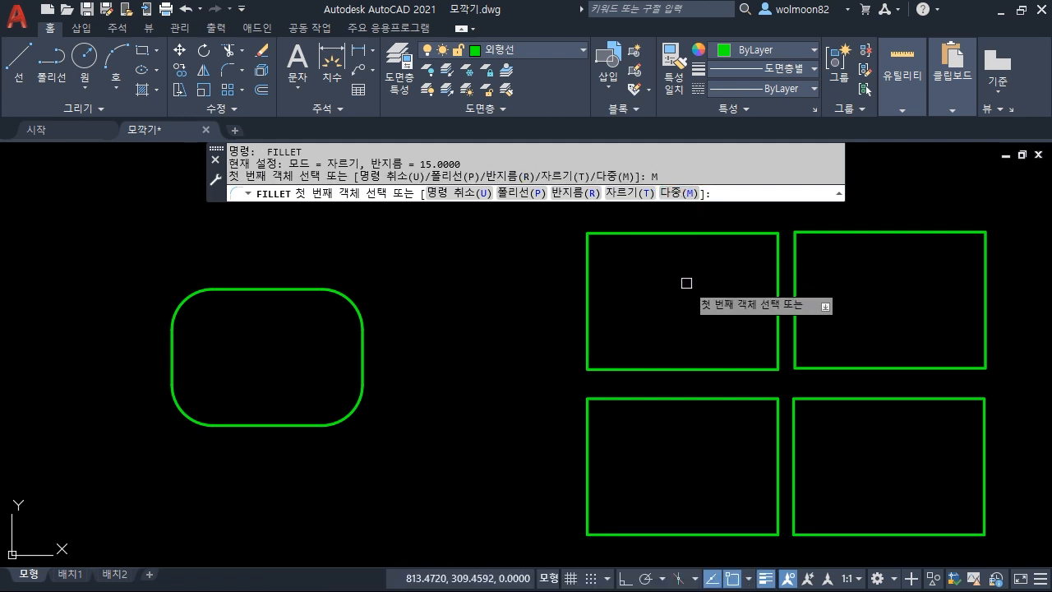
{"action": "left_click", "coordinate": [507, 196]}
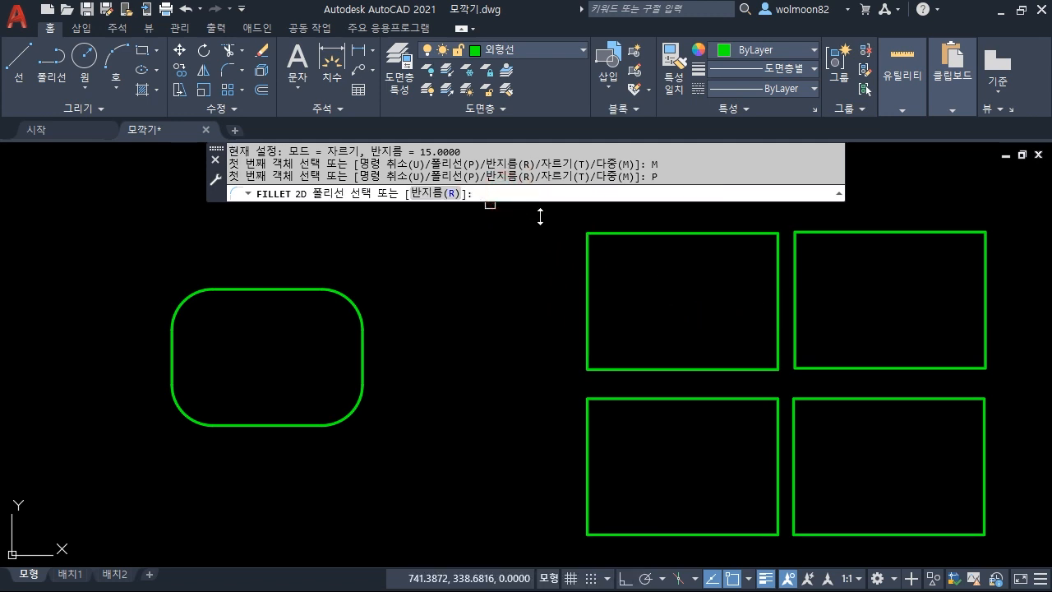
{"action": "left_click", "coordinate": [592, 274]}
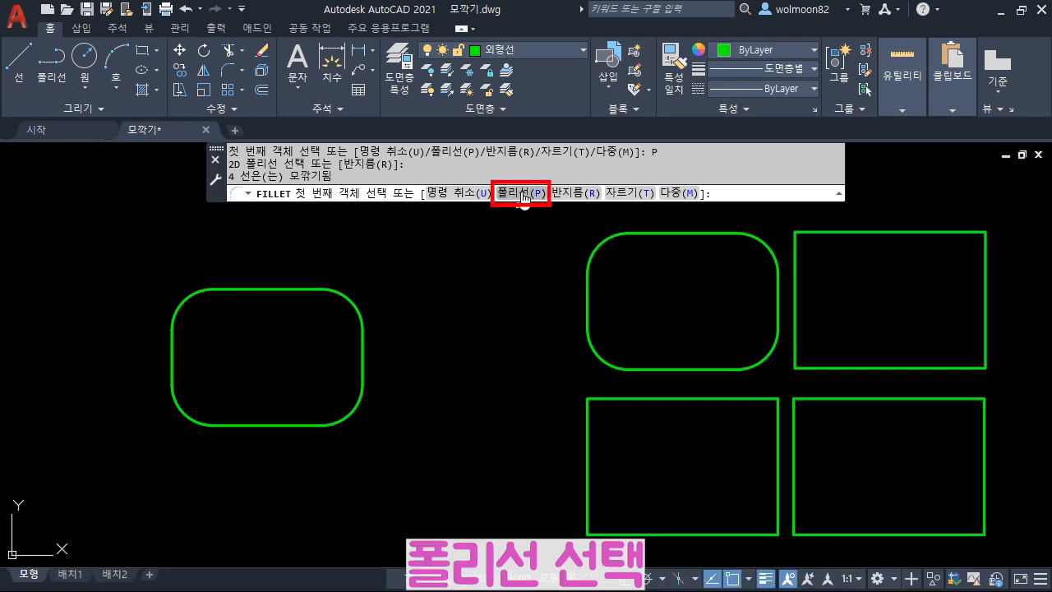
- Fillet the upper-right rectangle of the group with the Polyline option and the lower-left rectangle corner by corner using adjacent edges
{"action": "left_click", "coordinate": [521, 193]}
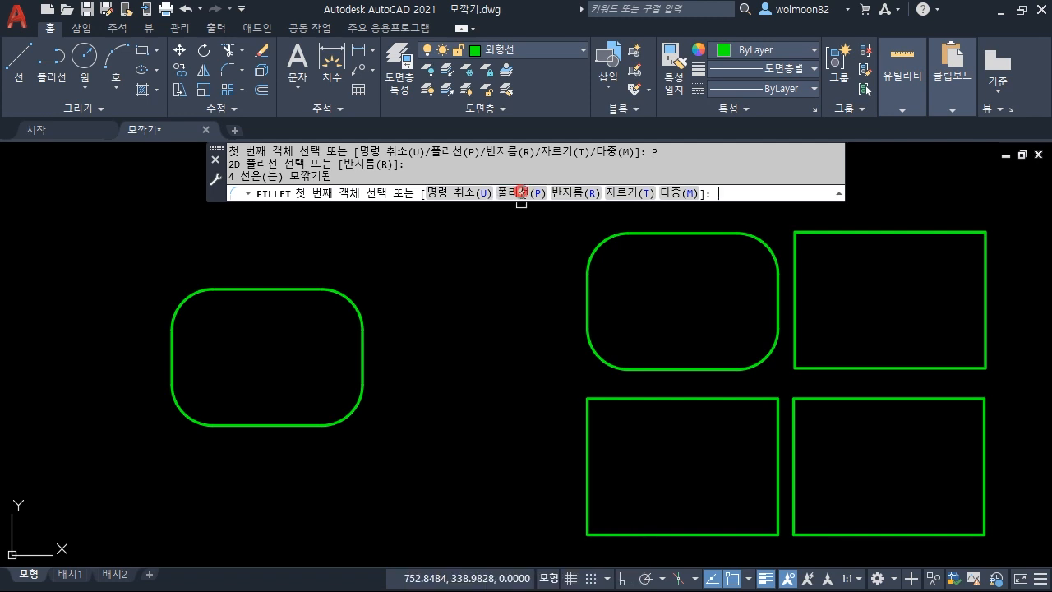
{"action": "left_click", "coordinate": [798, 265]}
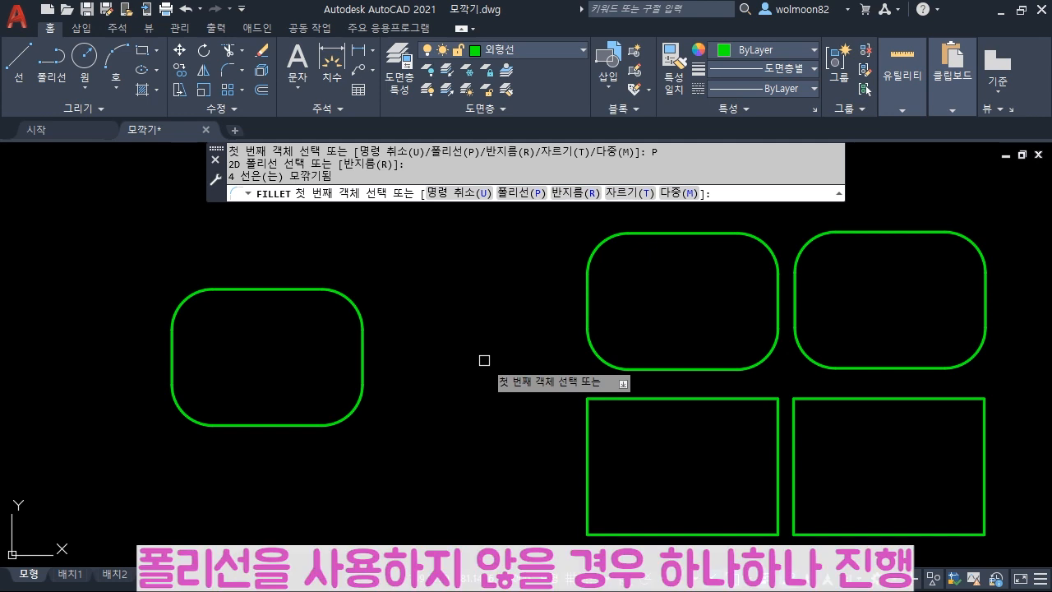
{"action": "left_click", "coordinate": [645, 398]}
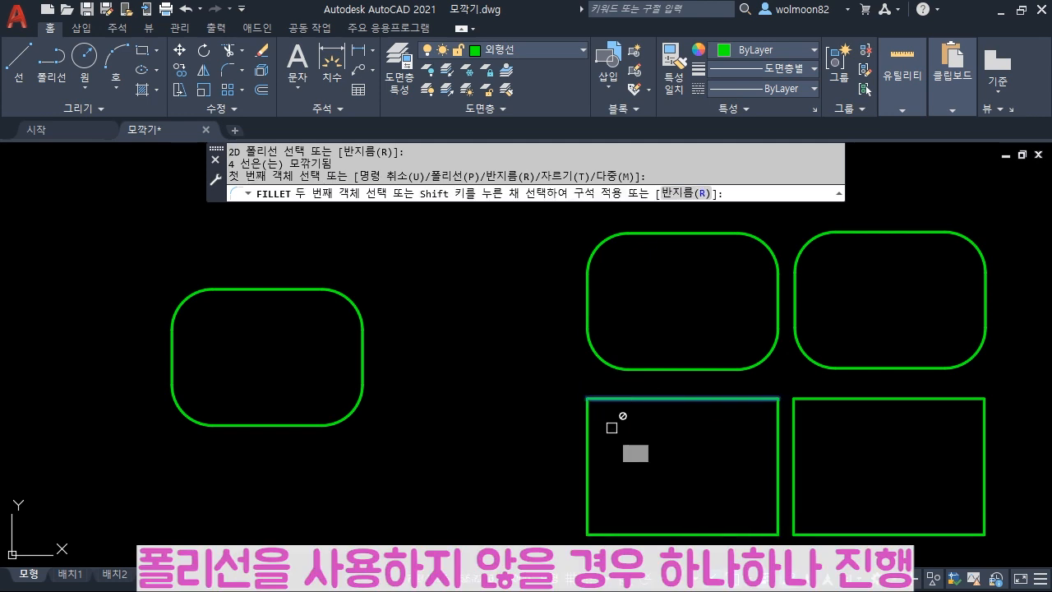
{"action": "left_click", "coordinate": [589, 465]}
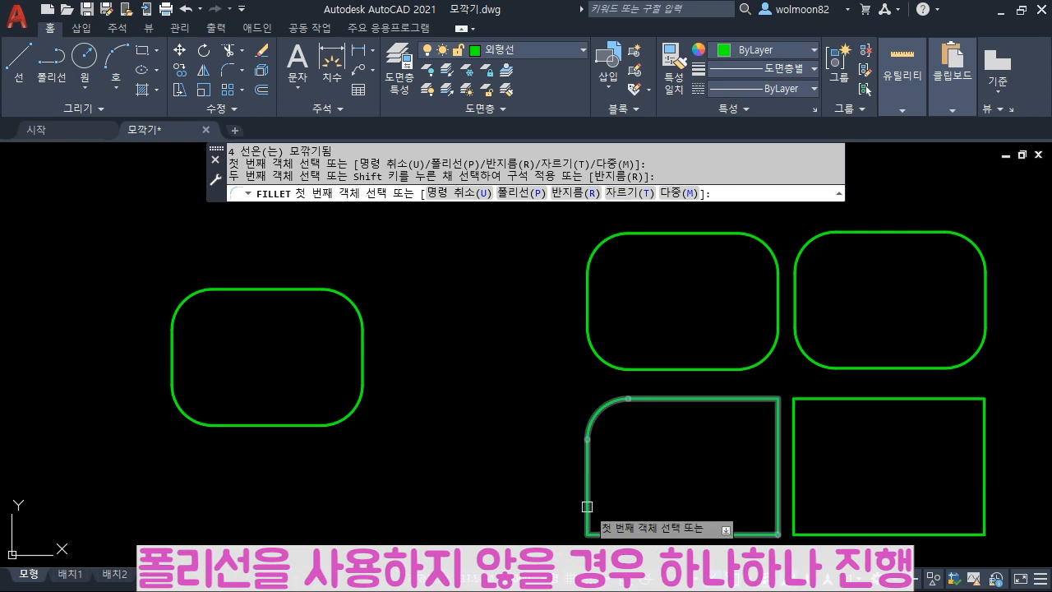
{"action": "left_click", "coordinate": [587, 501]}
{"action": "left_click", "coordinate": [707, 535]}
{"action": "left_click", "coordinate": [730, 535]}
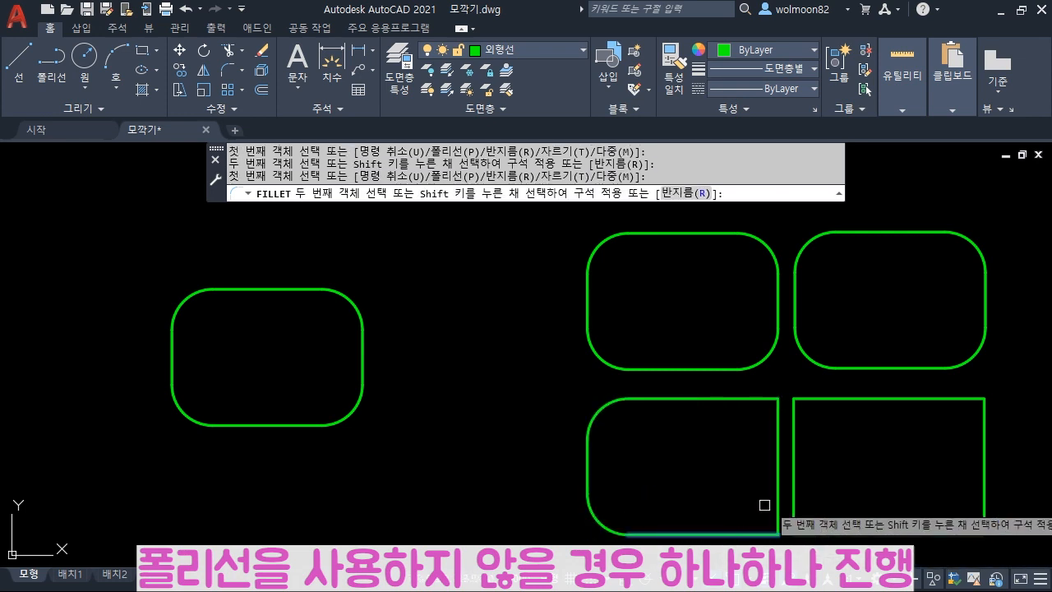
{"action": "left_click", "coordinate": [775, 476]}
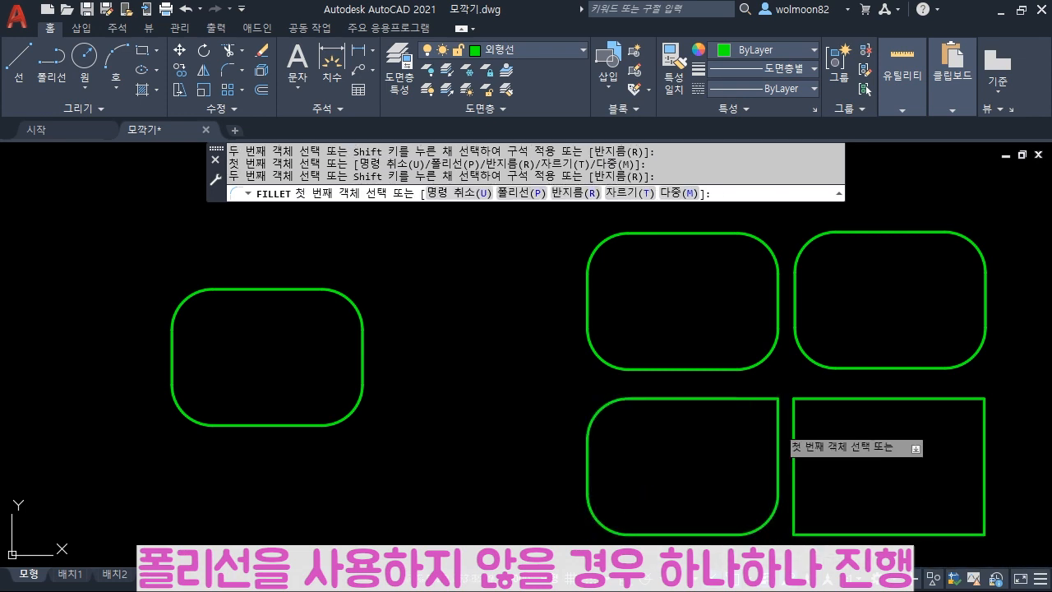
{"action": "left_click", "coordinate": [776, 427]}
{"action": "left_click", "coordinate": [745, 401]}
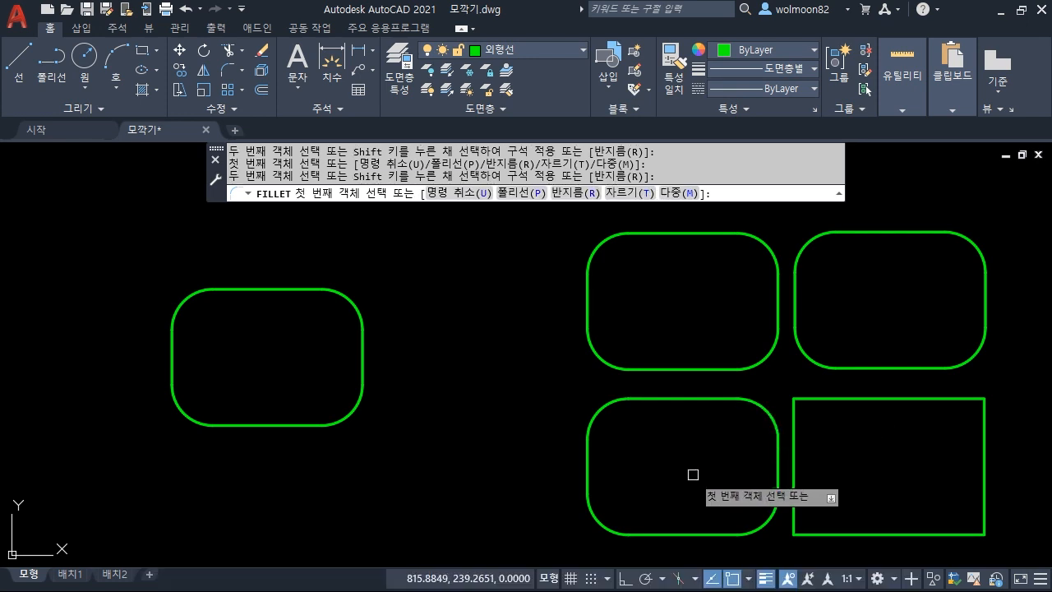
- Round all corners of the lower-right rectangle in the group with the Polyline option and end the Fillet command
{"action": "left_click", "coordinate": [529, 197]}
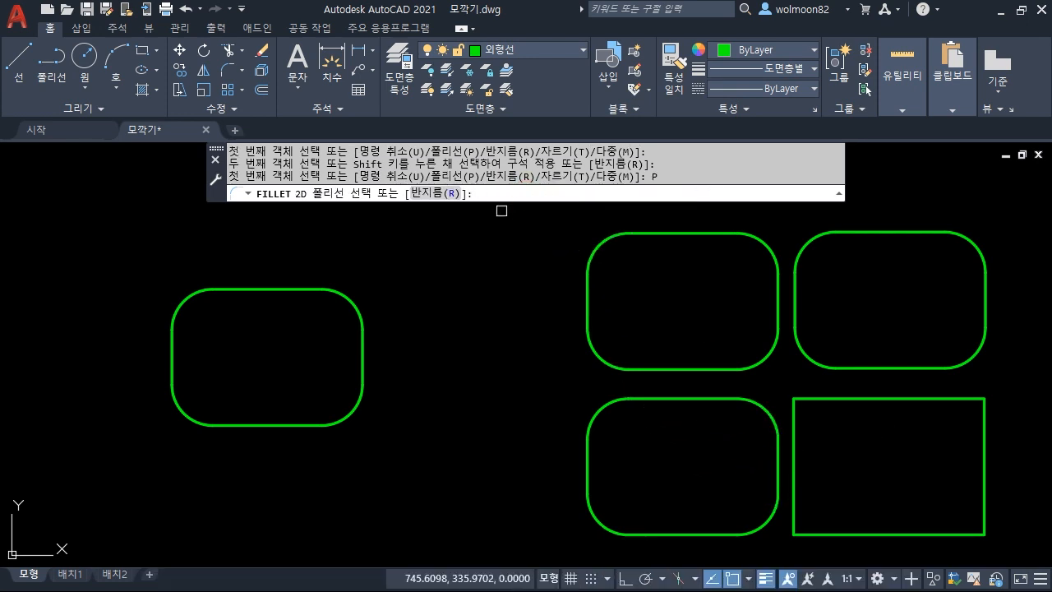
{"action": "left_click", "coordinate": [841, 400]}
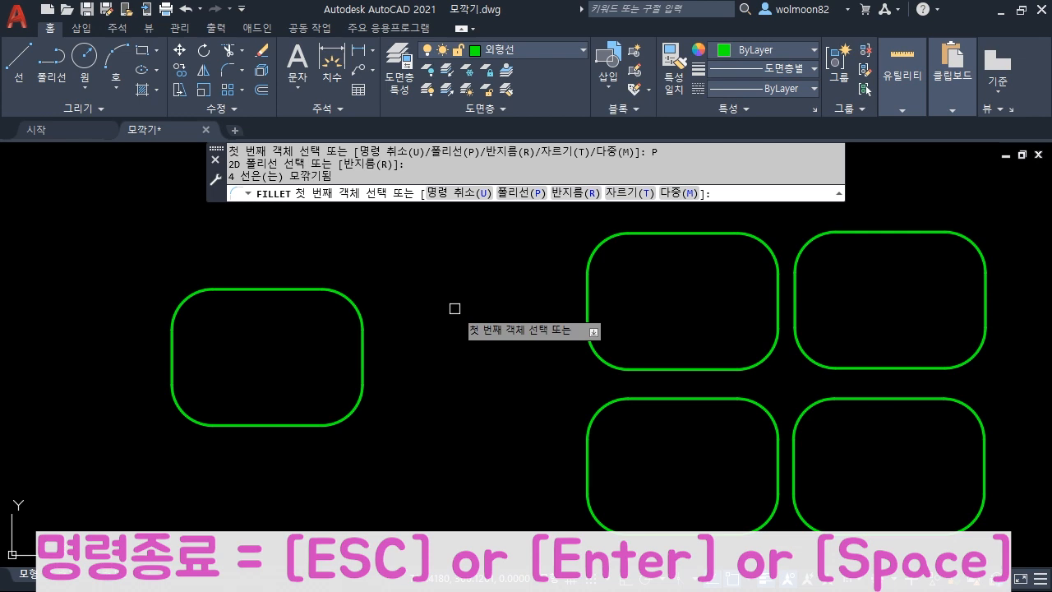
{"action": "key", "text": "Escape"}
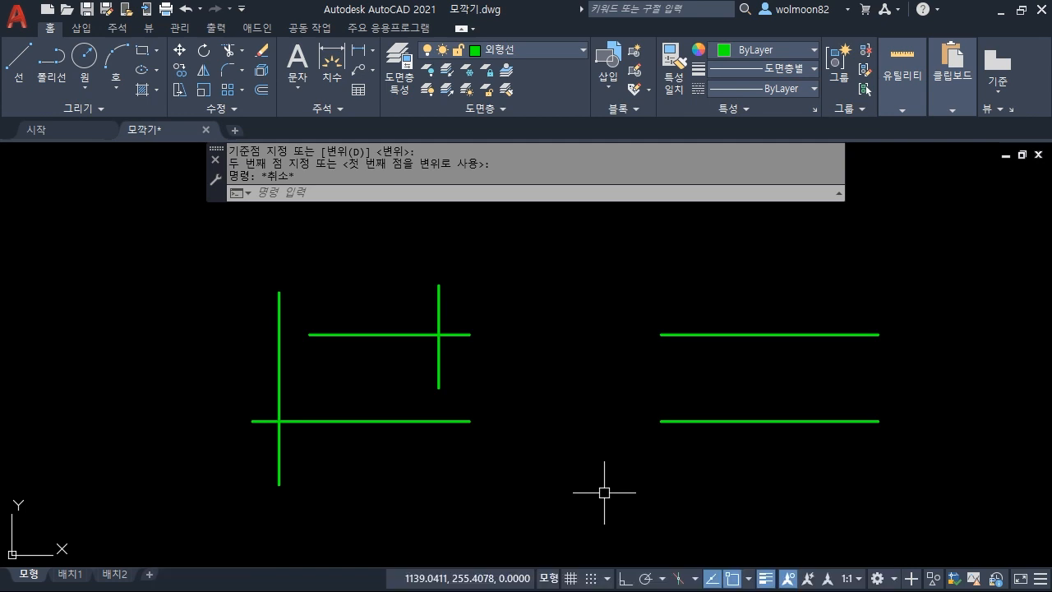
- Set the Fillet radius to 0 and join the upper horizontal line and the long vertical line into a sharp upper-left corner
{"action": "type", "text": "F"}
{"action": "key", "text": "Return"}
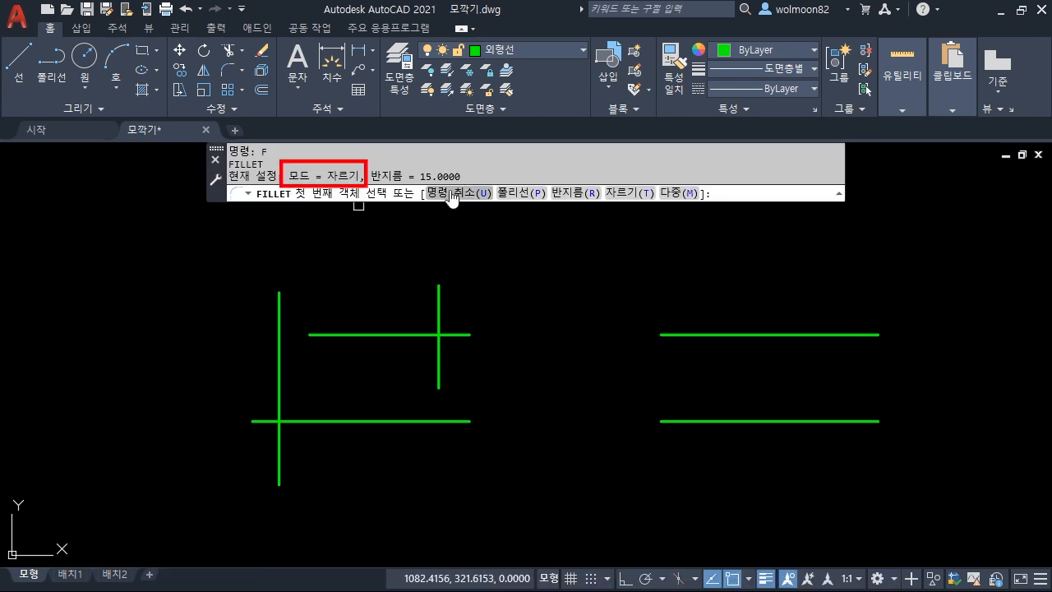
{"action": "left_click", "coordinate": [565, 191]}
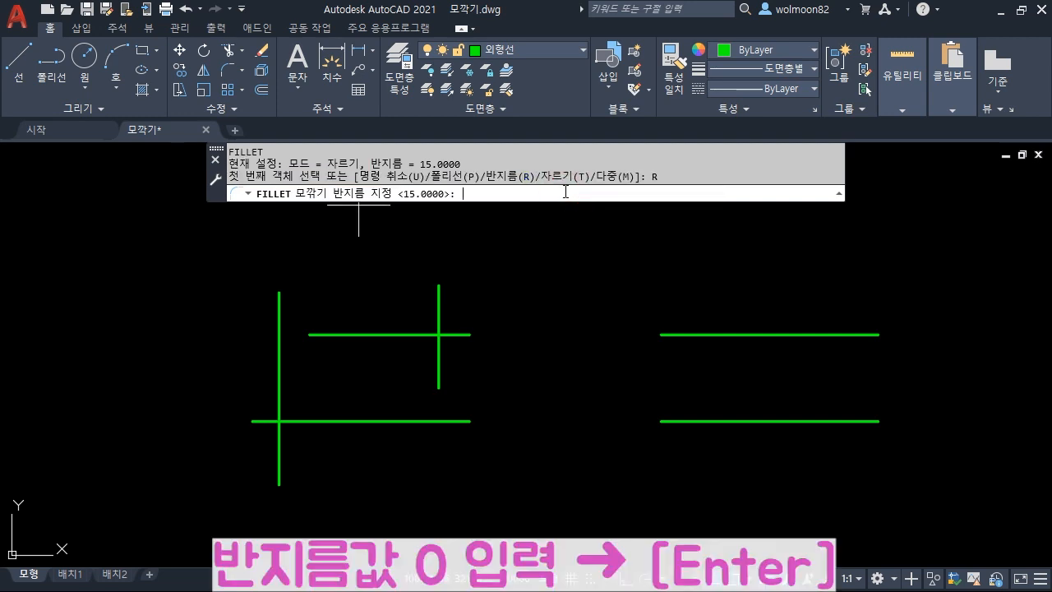
{"action": "type", "text": "0"}
{"action": "key", "text": "Return"}
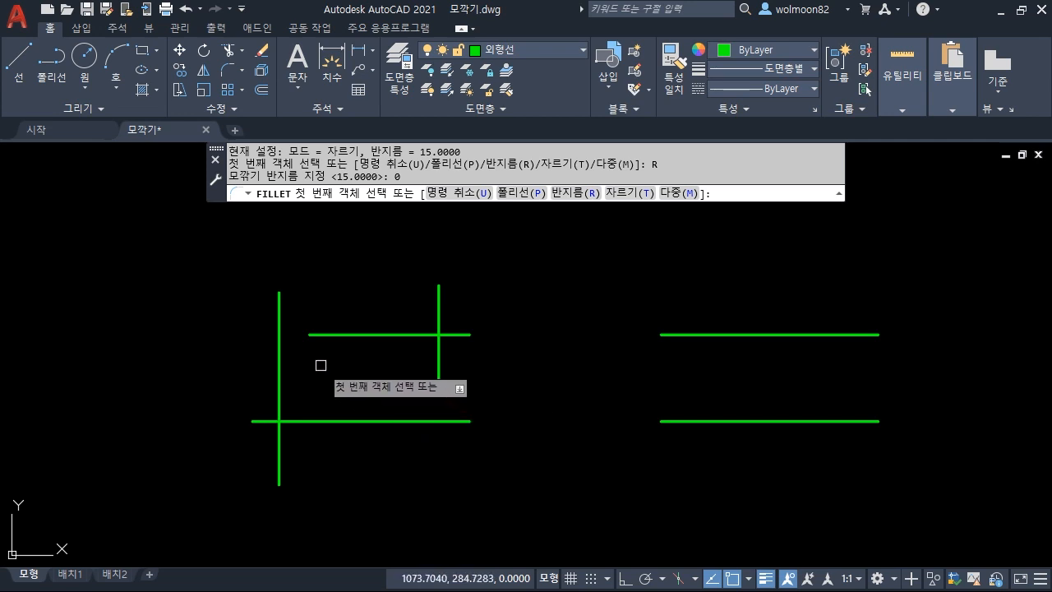
{"action": "left_click", "coordinate": [323, 336]}
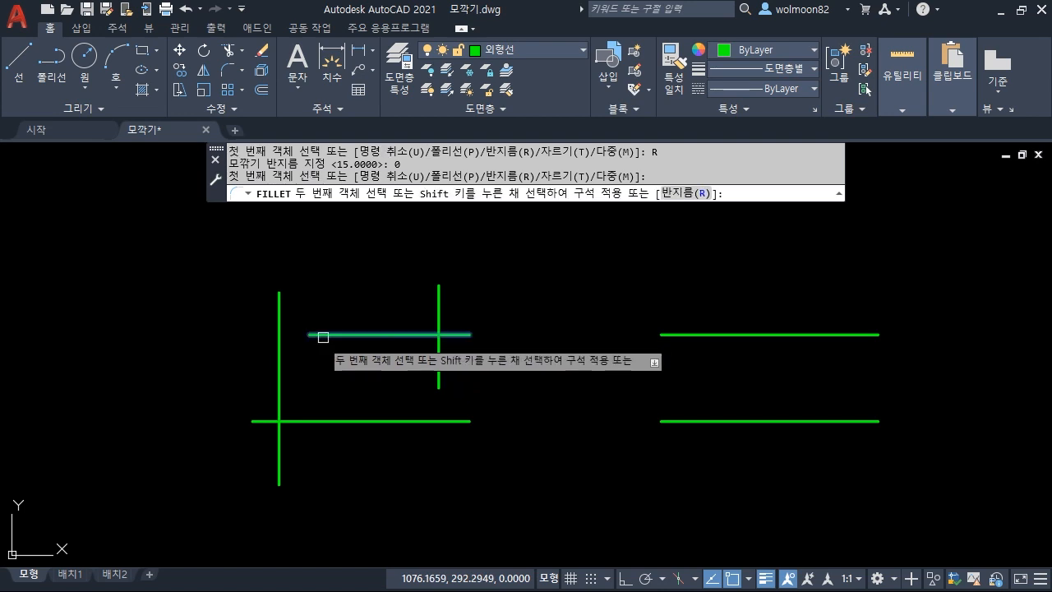
{"action": "left_click", "coordinate": [279, 387]}
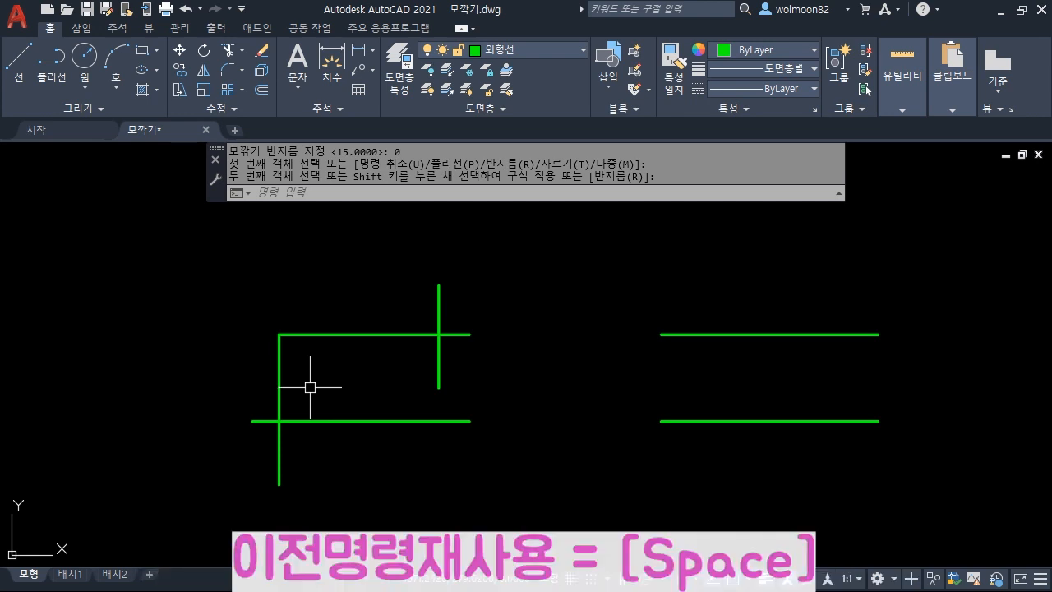
- Fillet the lower-left, lower-right and upper-right corners of the crossing lines with radius 0 to close the rectangle
{"action": "key", "text": "space"}
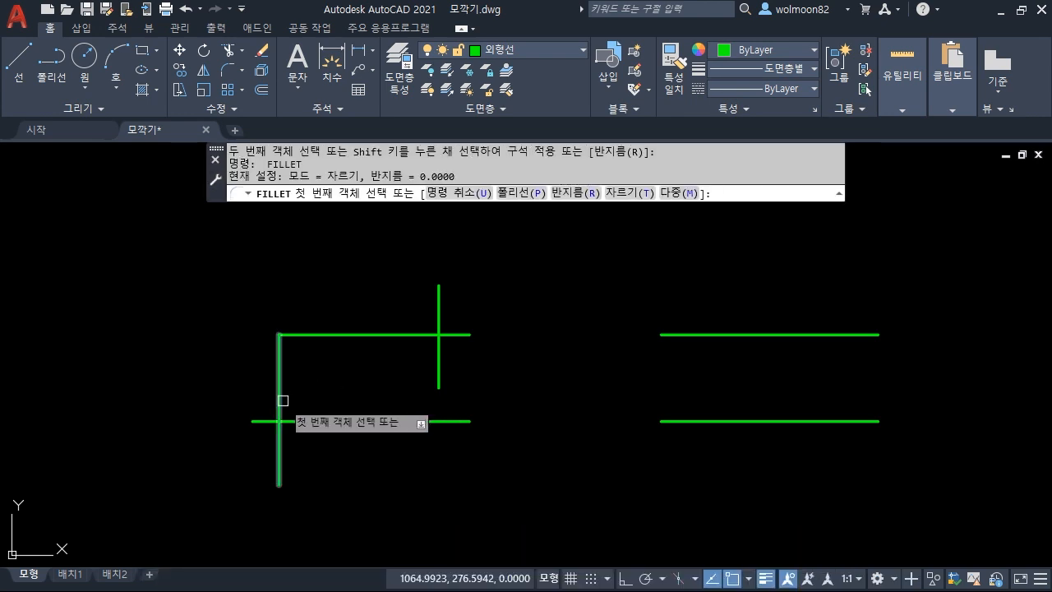
{"action": "left_click", "coordinate": [281, 401]}
{"action": "left_click", "coordinate": [325, 423]}
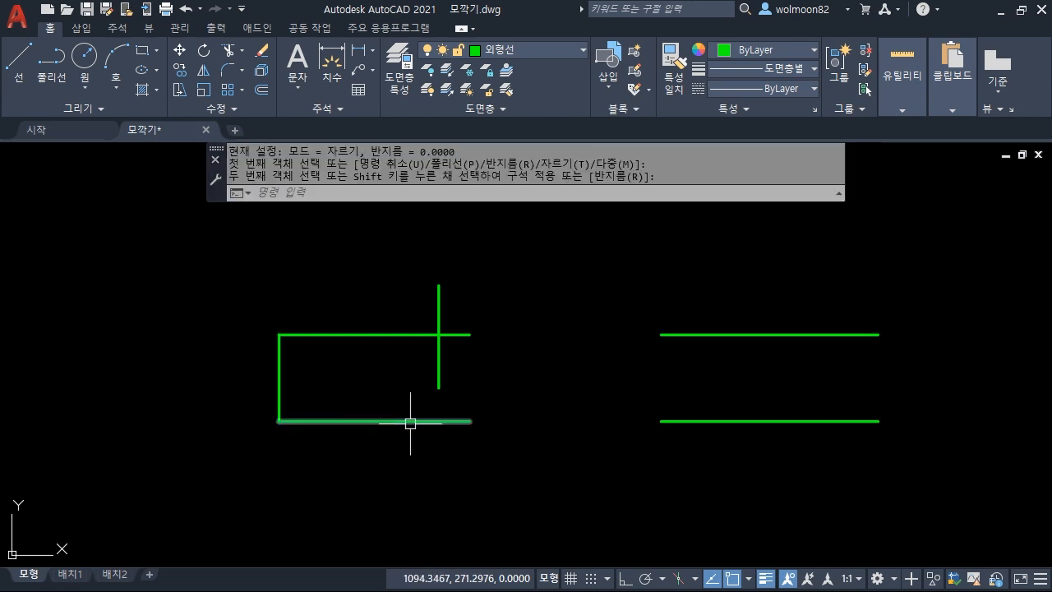
{"action": "key", "text": "space"}
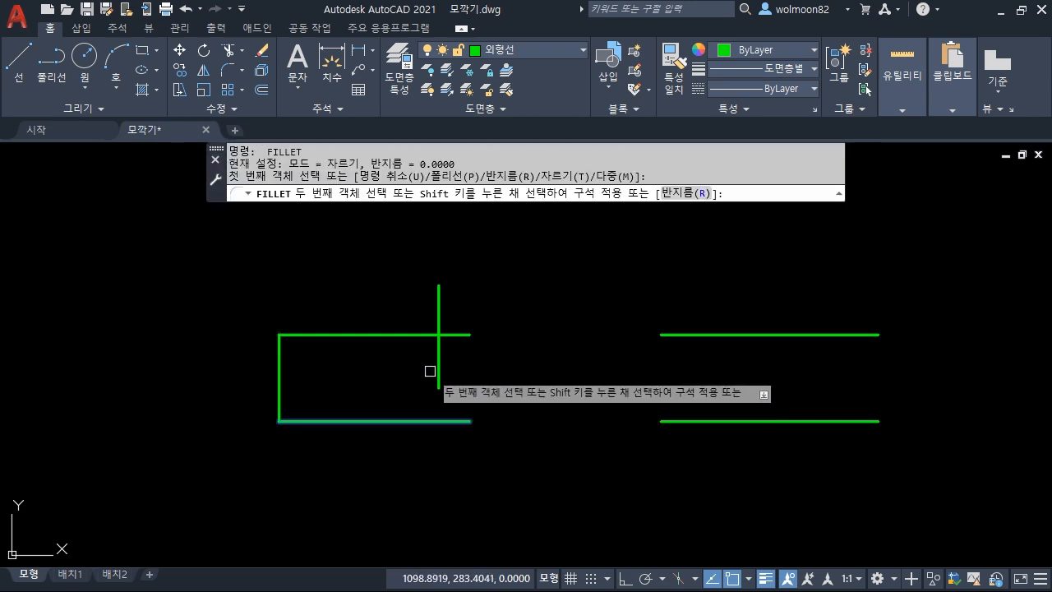
{"action": "left_click", "coordinate": [439, 366]}
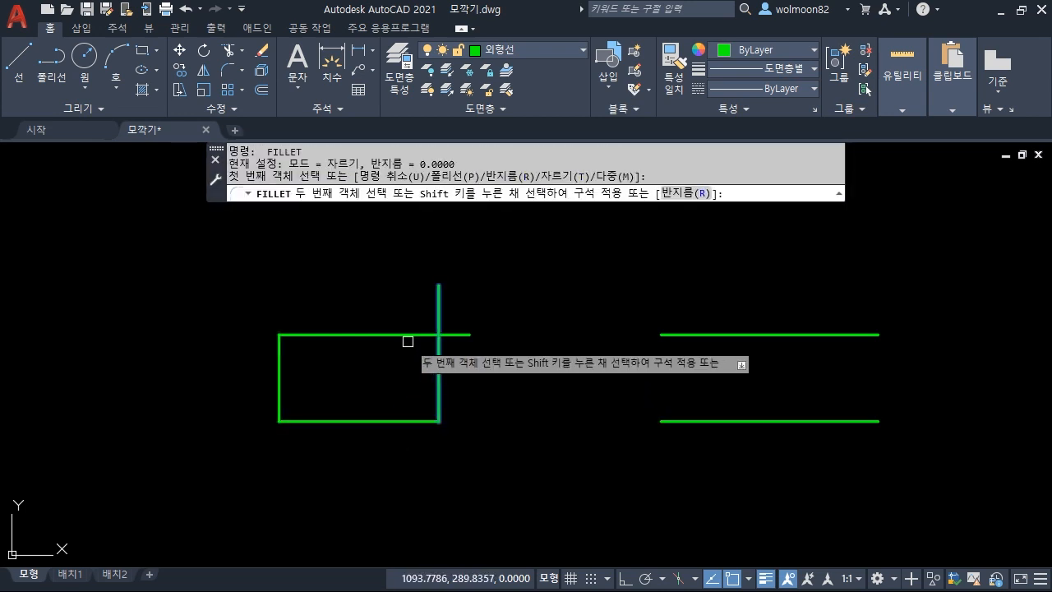
{"action": "left_click", "coordinate": [405, 335]}
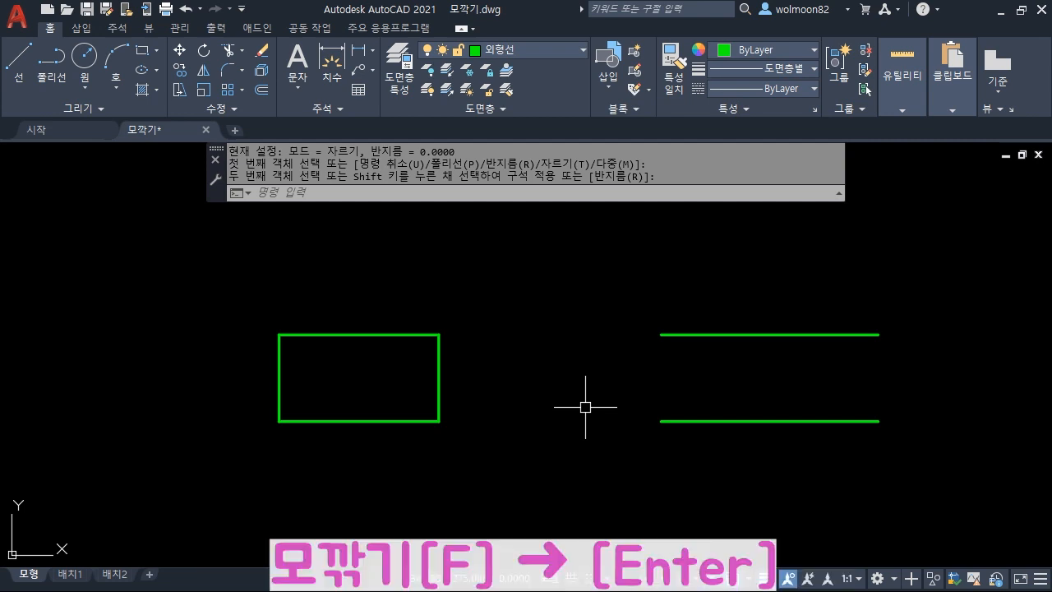
- Fillet the two parallel horizontal lines at their left and right ends to close them into a rounded slot
{"action": "type", "text": "F"}
{"action": "key", "text": "Return"}
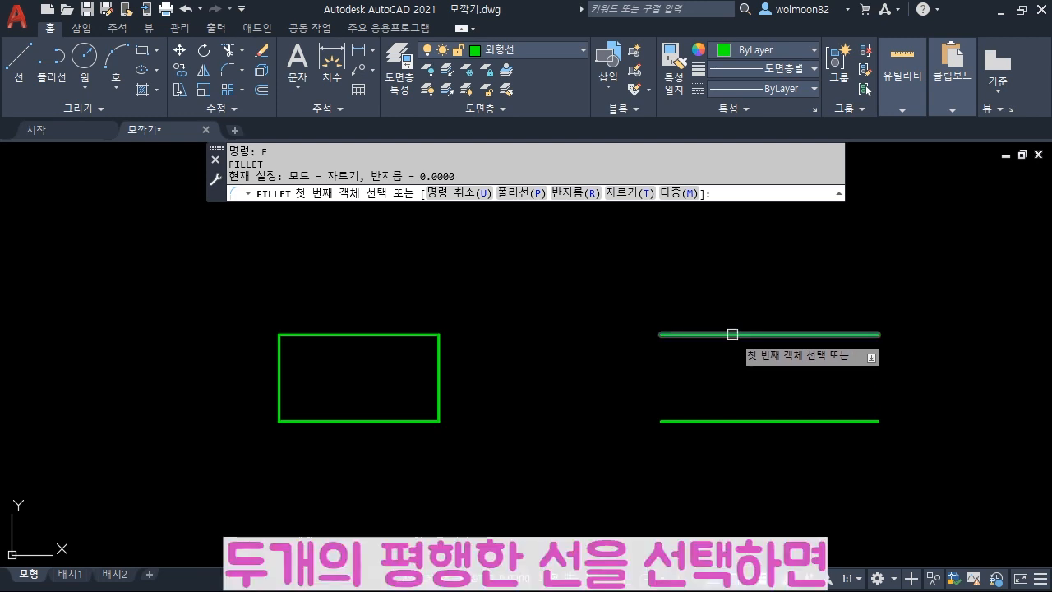
{"action": "left_click", "coordinate": [732, 335]}
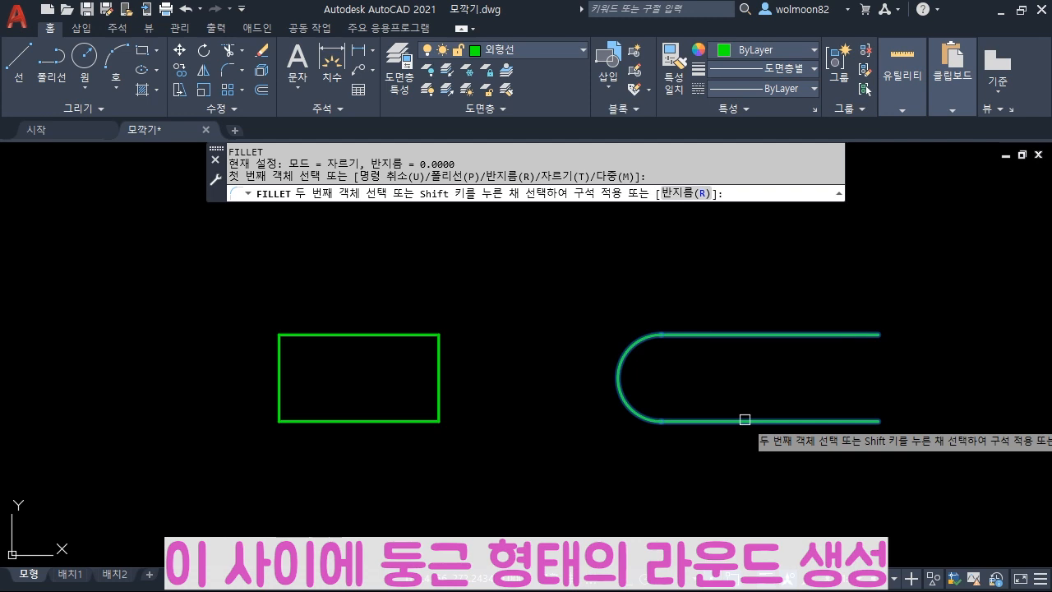
{"action": "left_click", "coordinate": [744, 420]}
{"action": "key", "text": "space"}
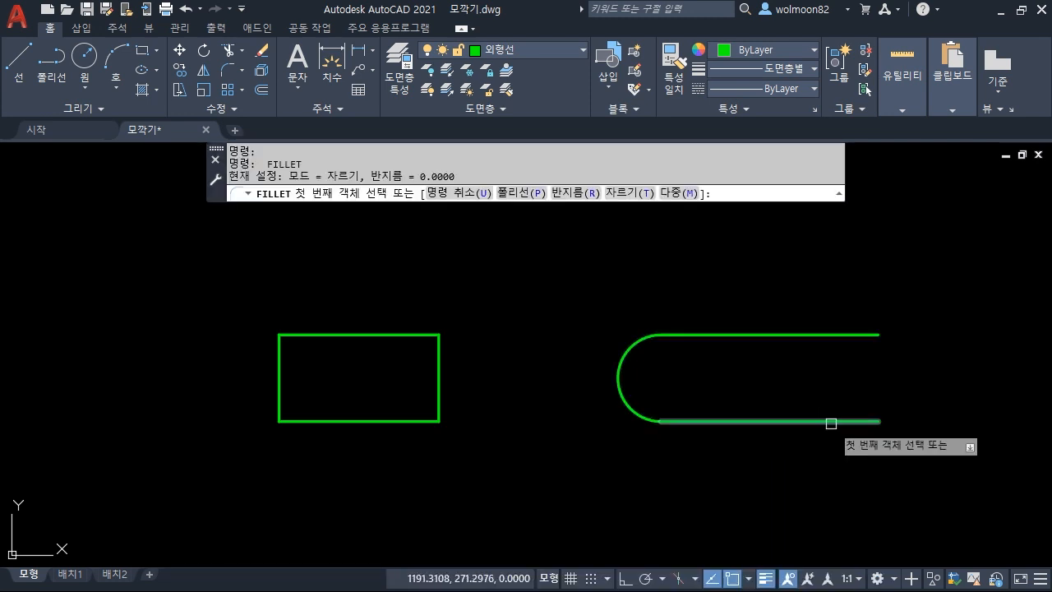
{"action": "left_click", "coordinate": [854, 424]}
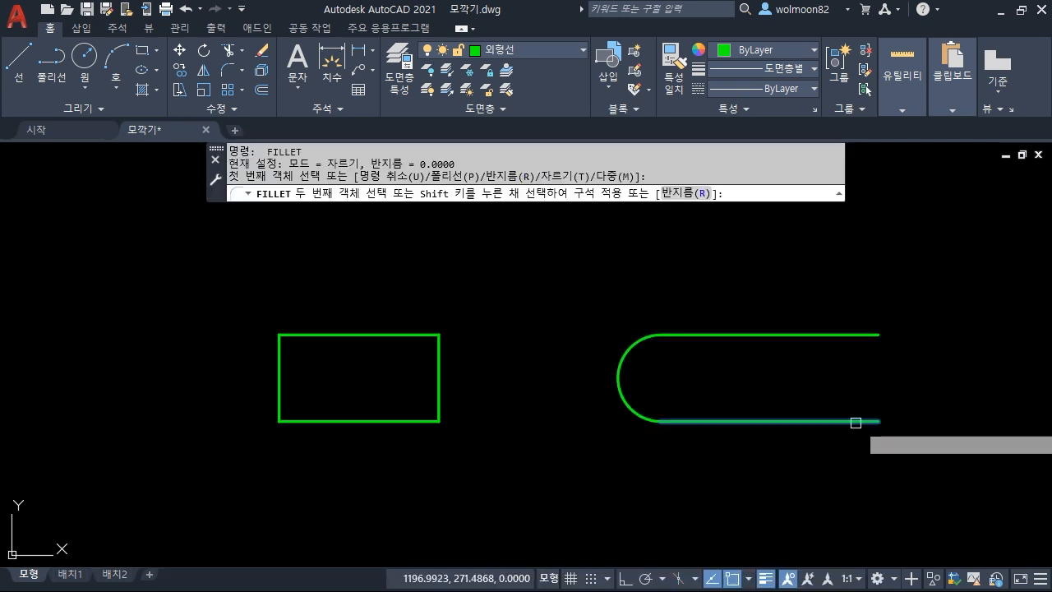
{"action": "left_click", "coordinate": [862, 336]}
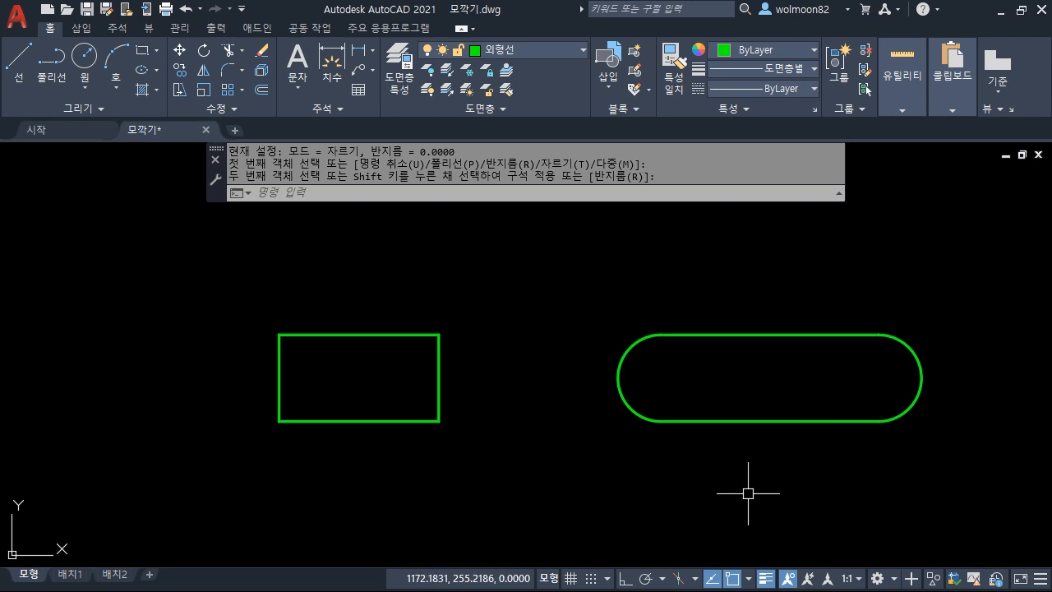